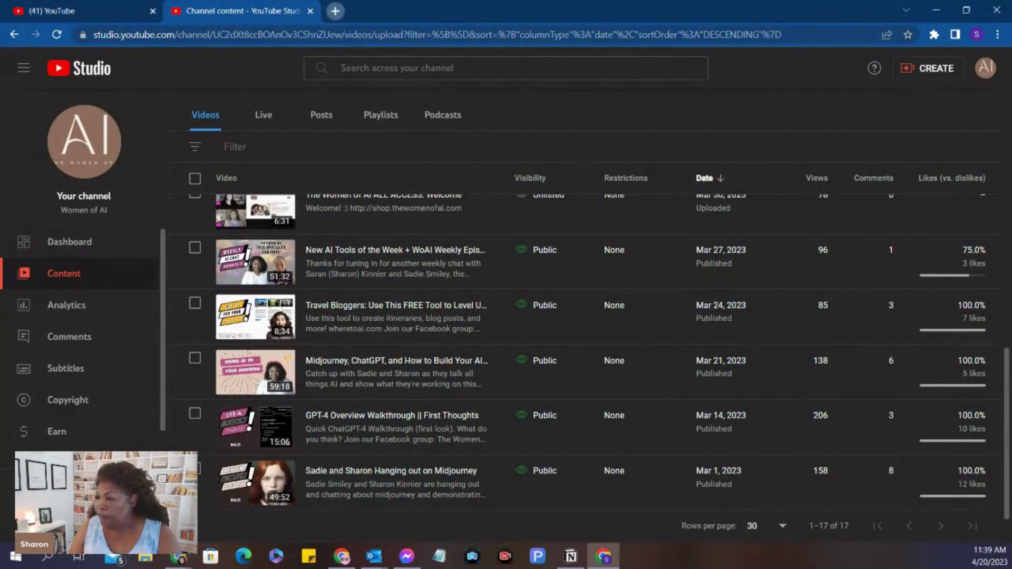
Open discord.com in a new Chrome tab
{"action": "left_click", "coordinate": [335, 11]}
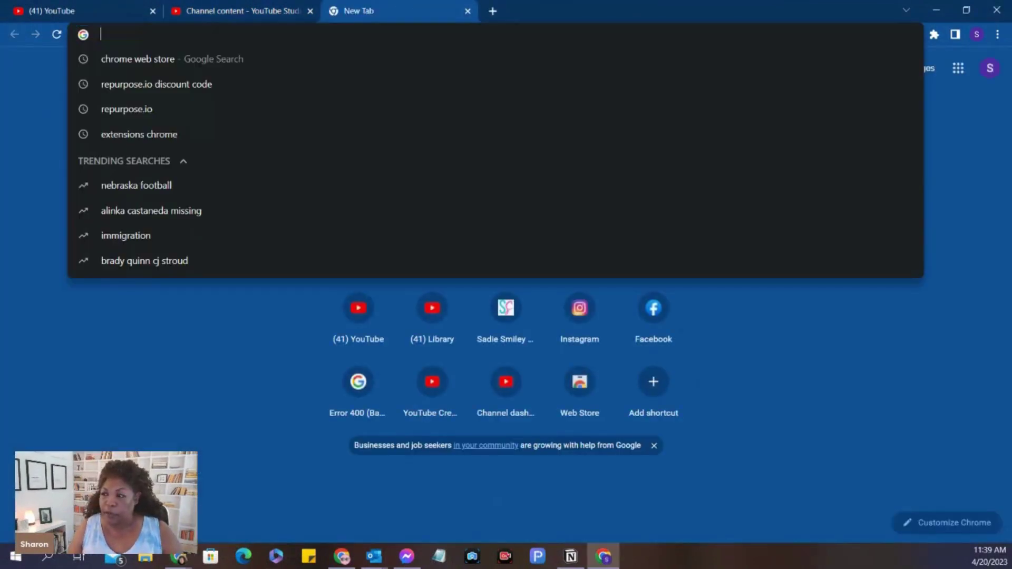
{"action": "type", "text": "d"}
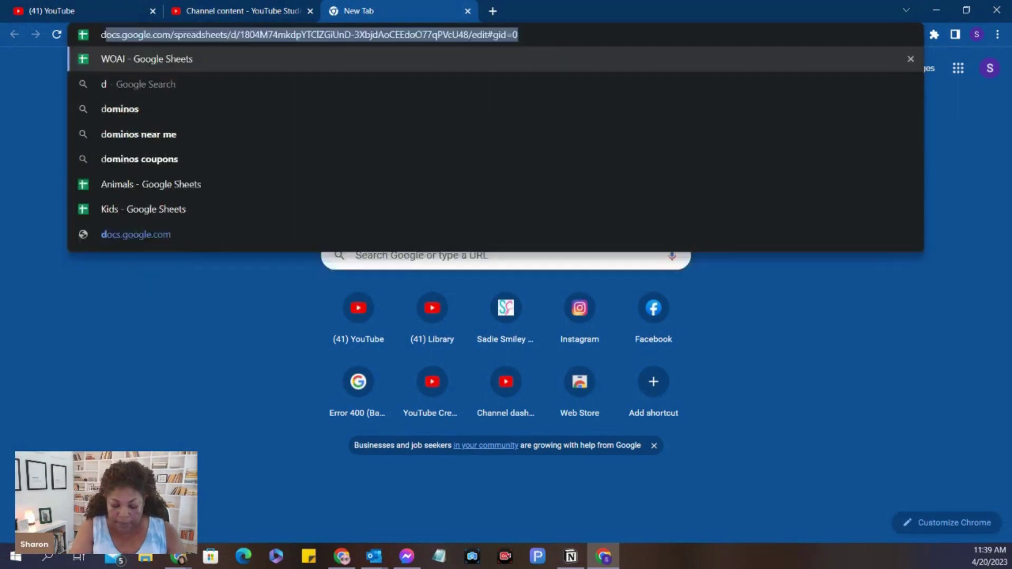
{"action": "type", "text": "iscord.com"}
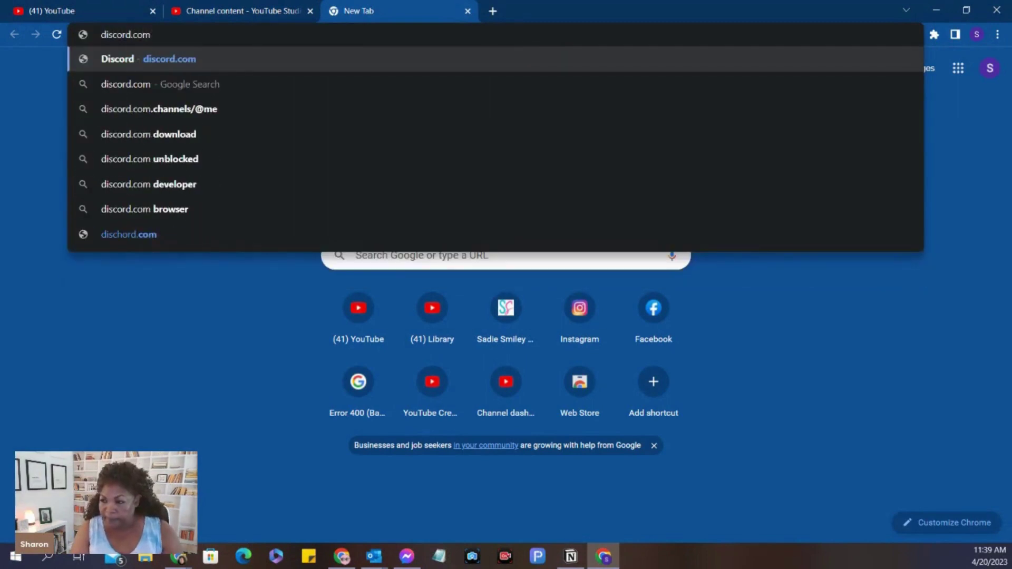
{"action": "key", "text": "Return"}
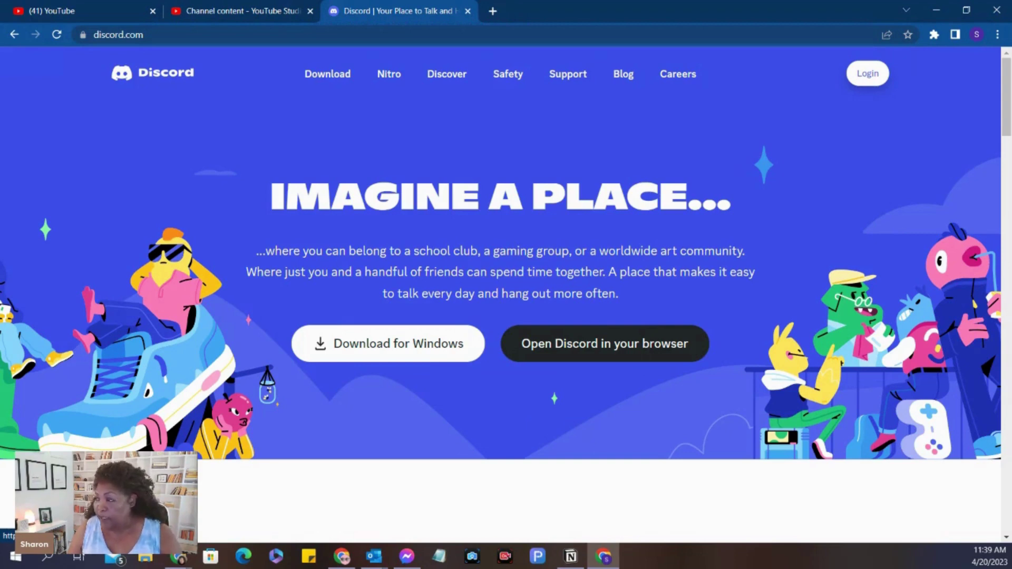
Go to Discord's login page and switch to the Register form for a new account
{"action": "left_click", "coordinate": [867, 73]}
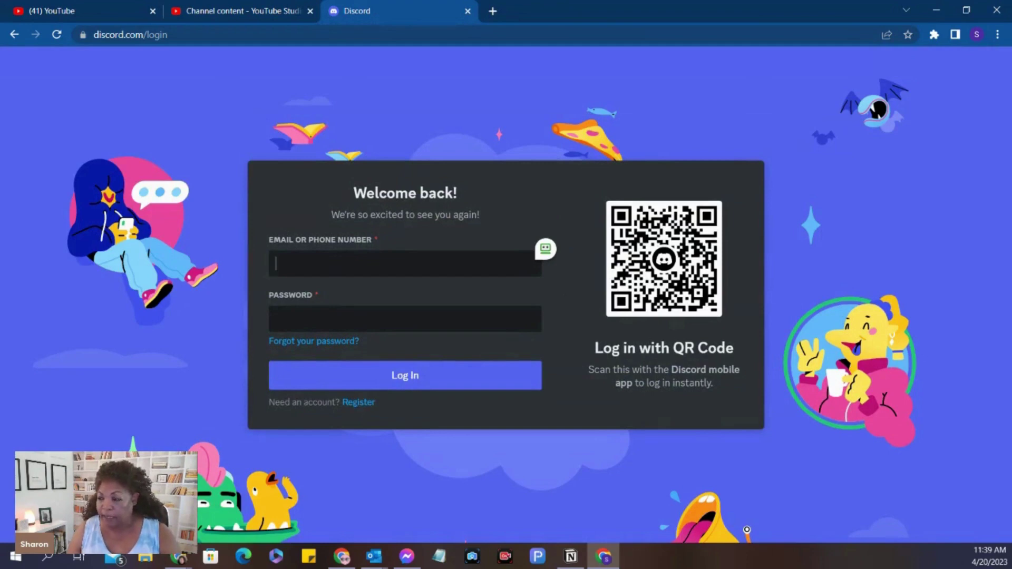
{"action": "left_click", "coordinate": [359, 402]}
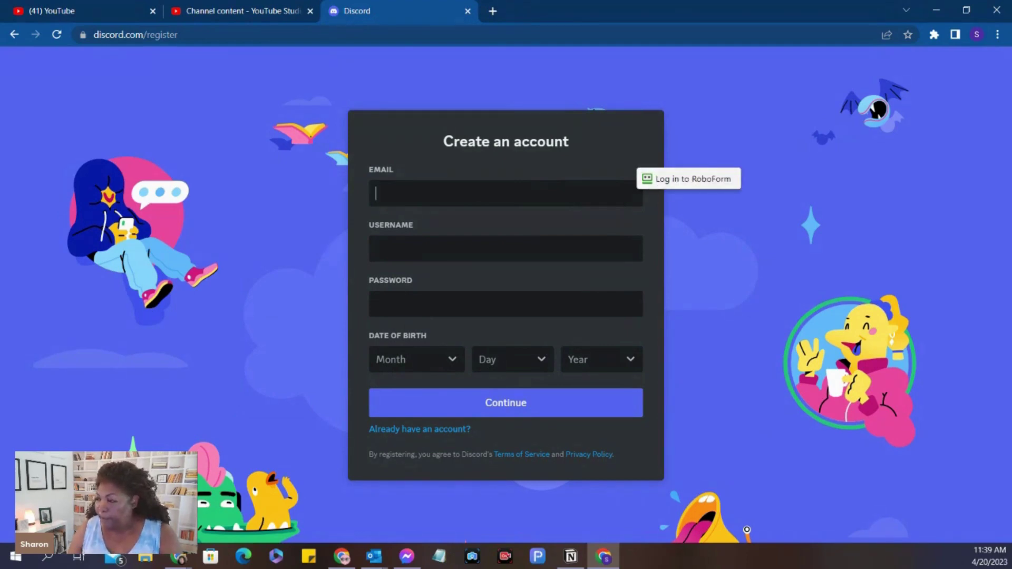
Sign in to RoboForm with the master password to unlock it
{"action": "left_click", "coordinate": [688, 178]}
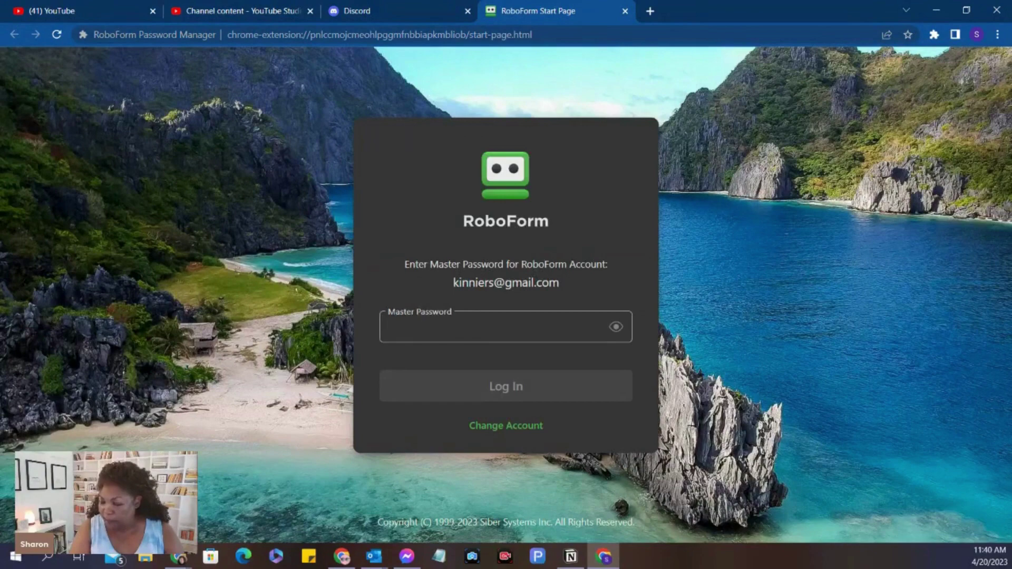
{"action": "type", "text": "••"}
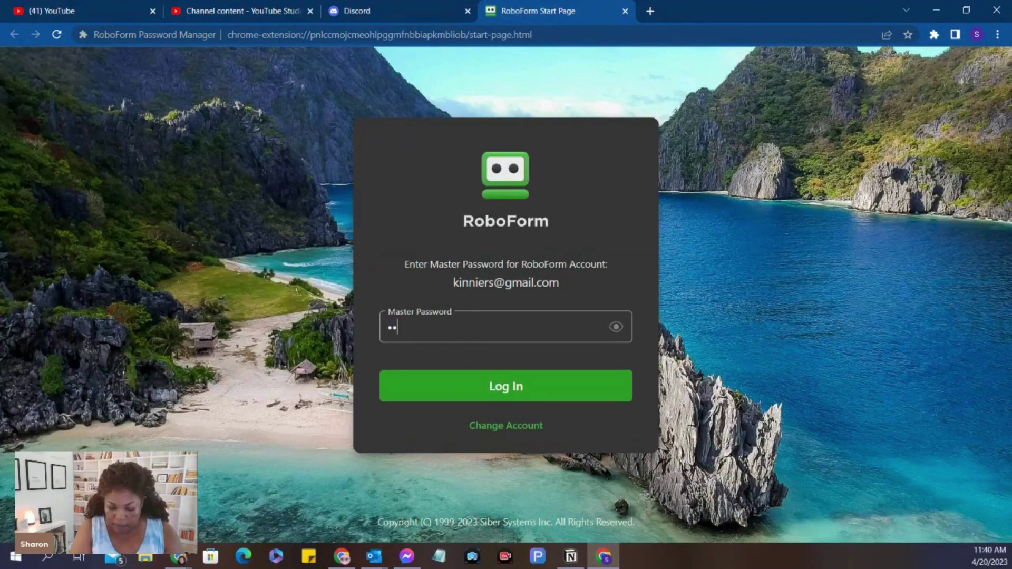
{"action": "type", "text": "••••••••"}
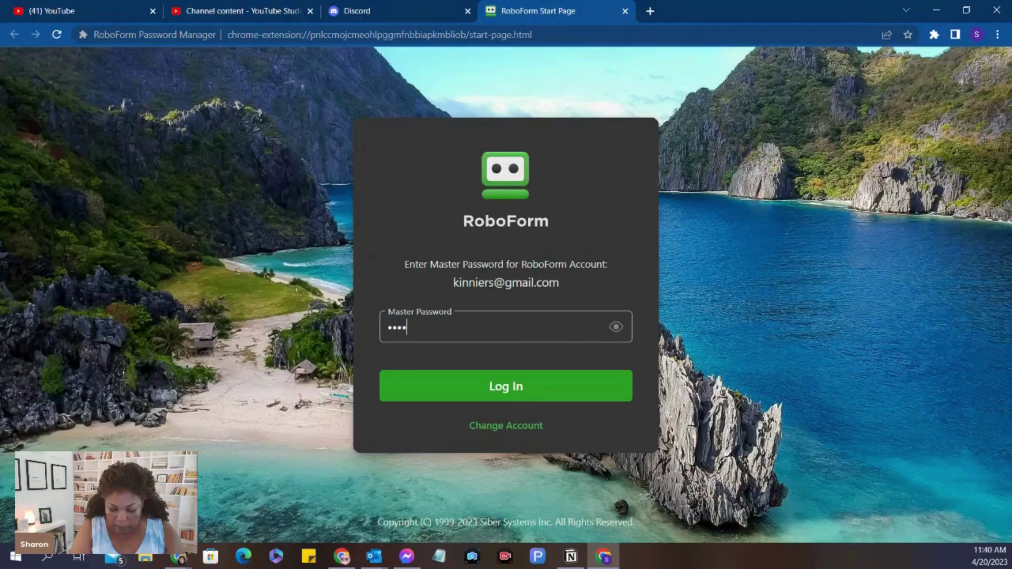
{"action": "type", "text": "••"}
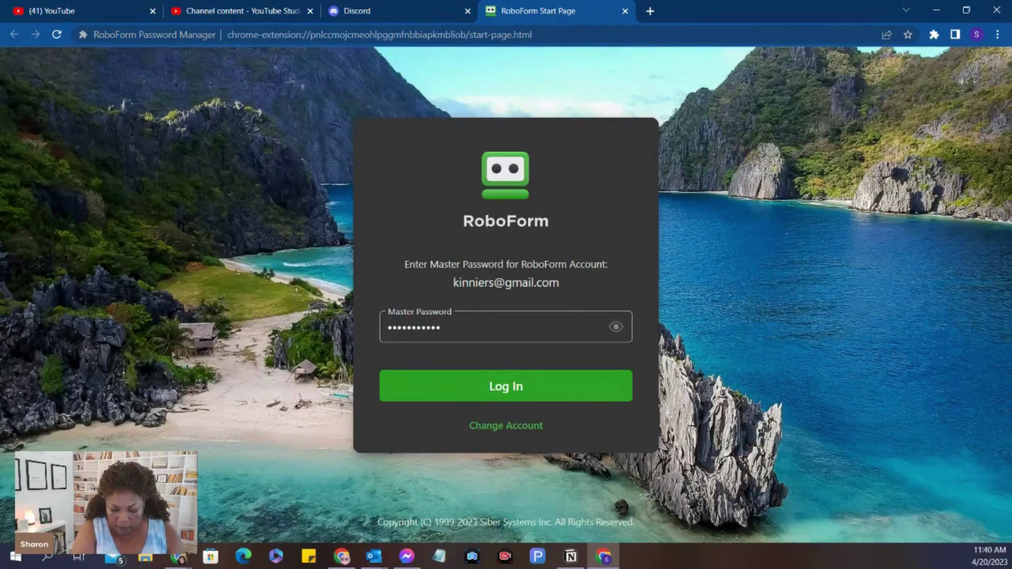
{"action": "type", "text": "••"}
{"action": "key", "text": "Return"}
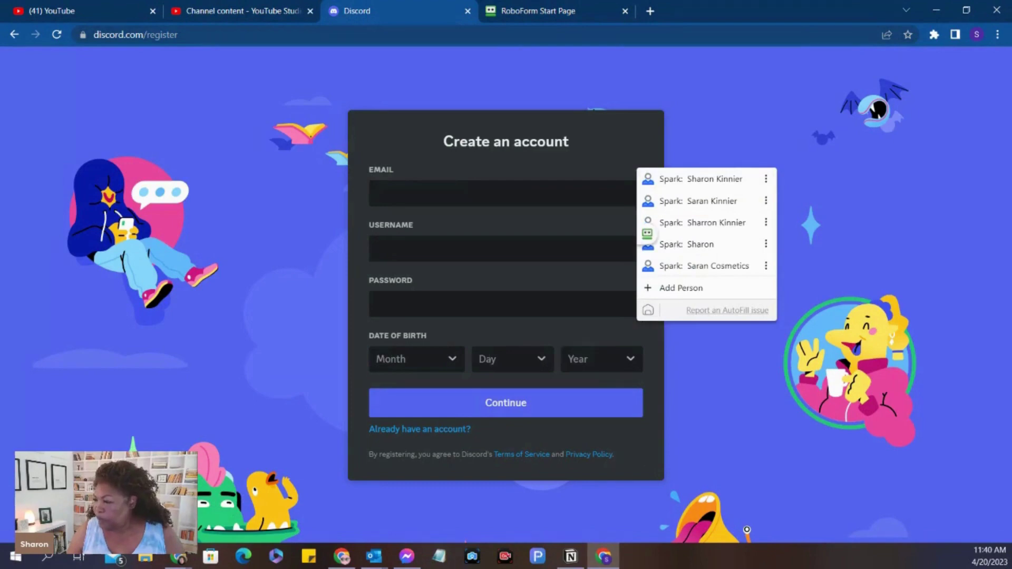
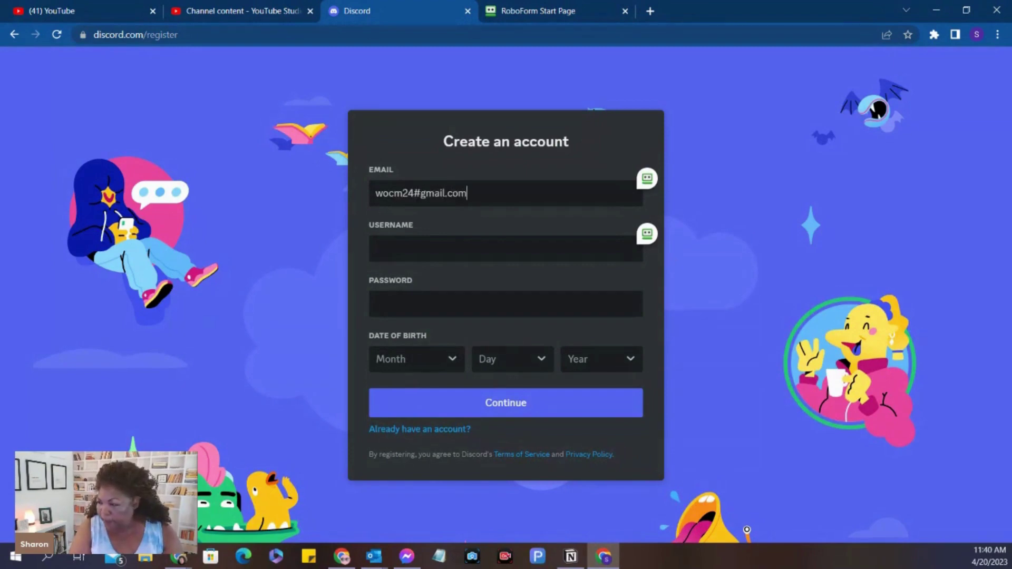
Fill in the email address (fixing the # typo to @), the username and a password
{"action": "key", "text": "Left"}
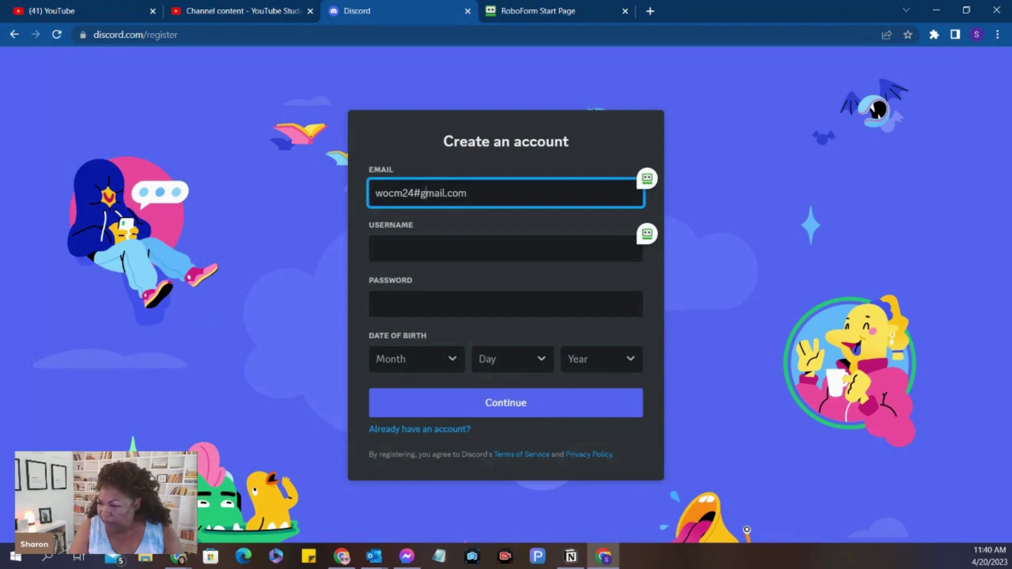
{"action": "left_click", "coordinate": [414, 193]}
{"action": "key", "text": "Delete"}
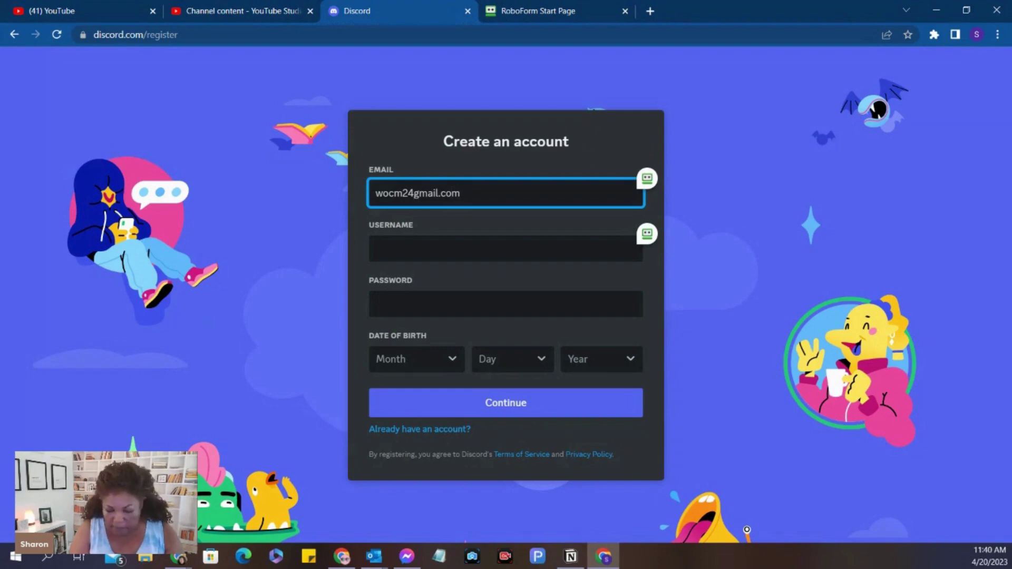
{"action": "type", "text": "@"}
{"action": "left_click", "coordinate": [376, 248]}
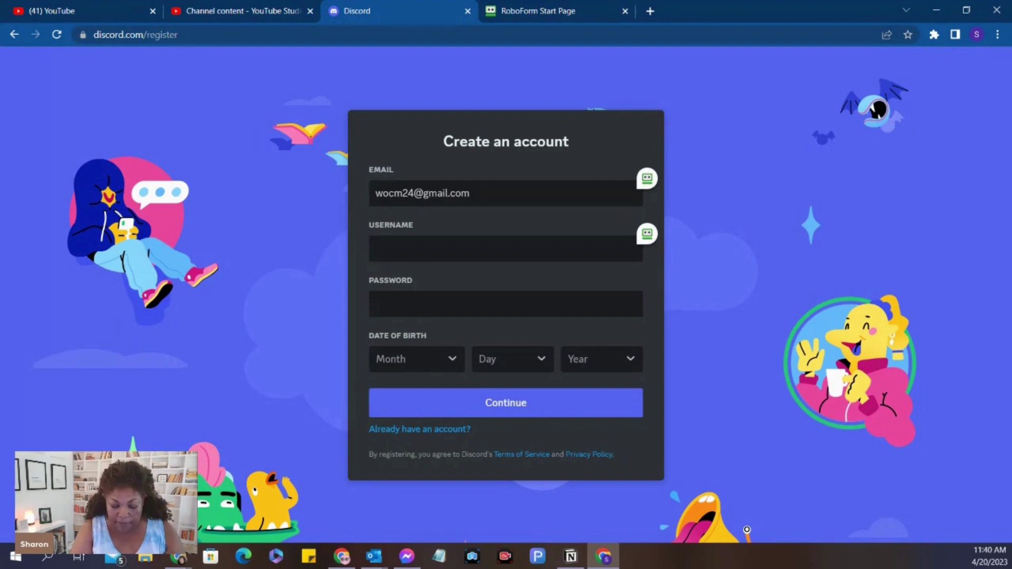
{"action": "type", "text": "Chatty"}
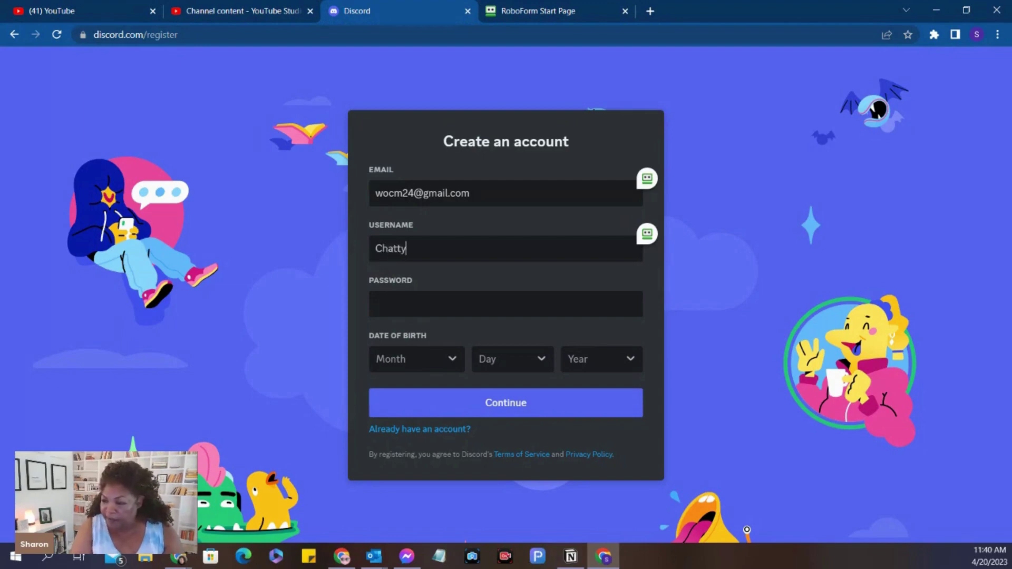
{"action": "key", "text": "Tab"}
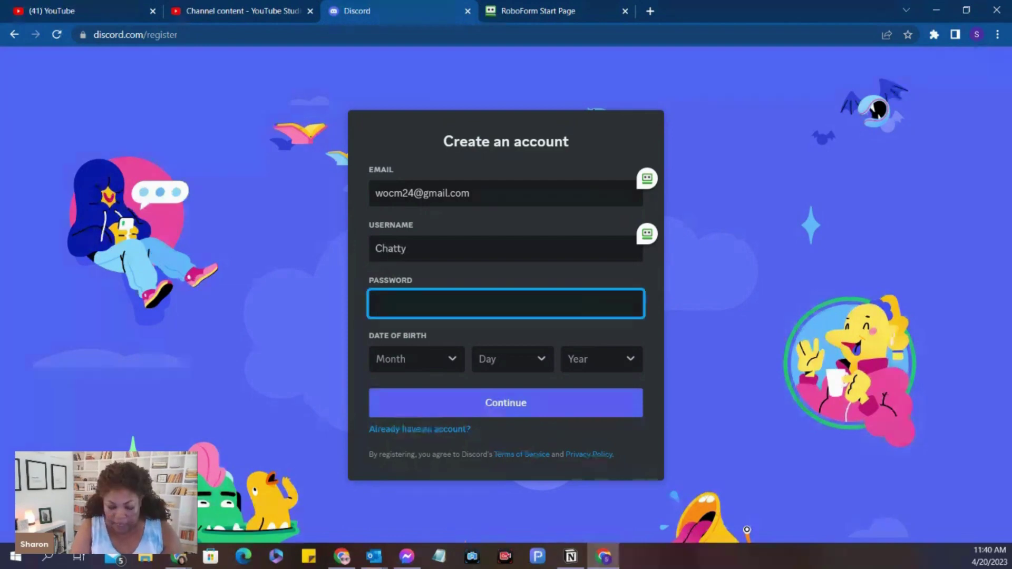
{"action": "type", "text": "*****"}
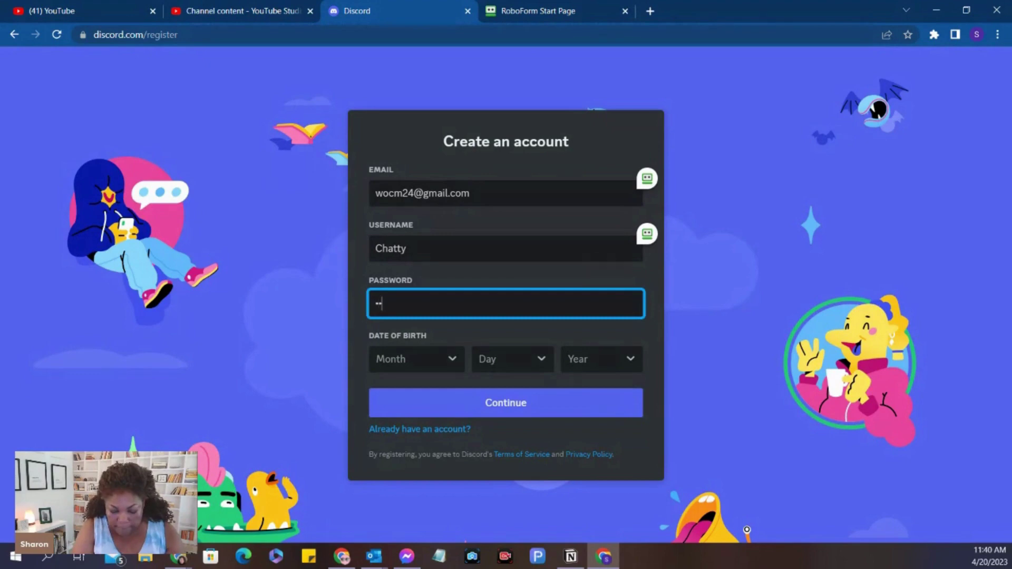
{"action": "type", "text": "******"}
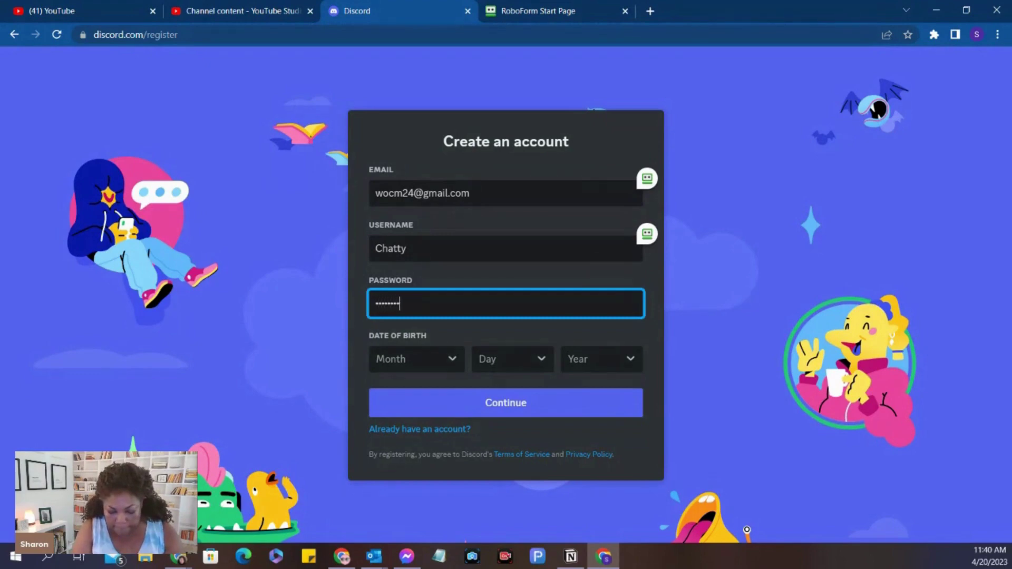
{"action": "type", "text": "**"}
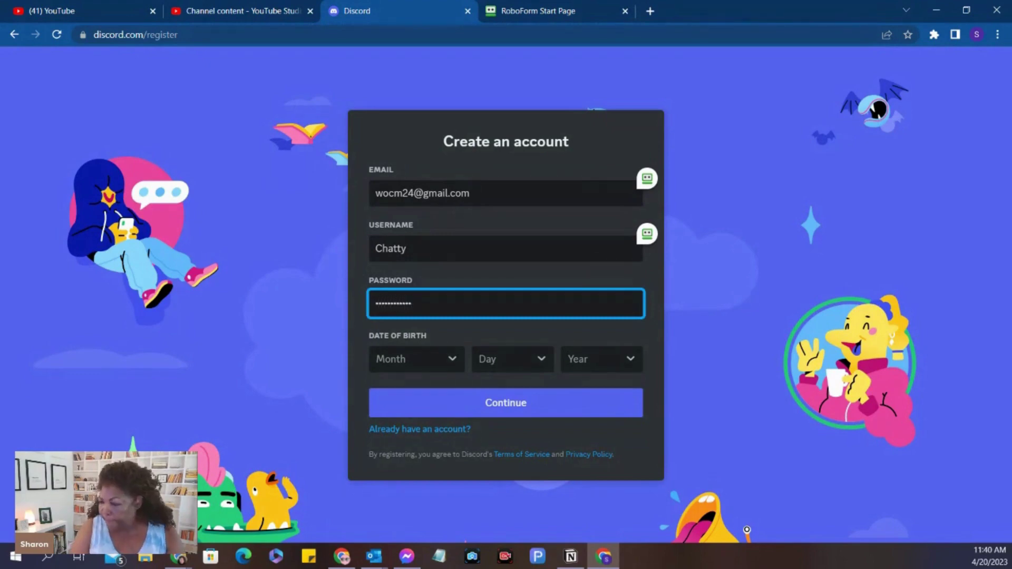
{"action": "key", "text": "Tab"}
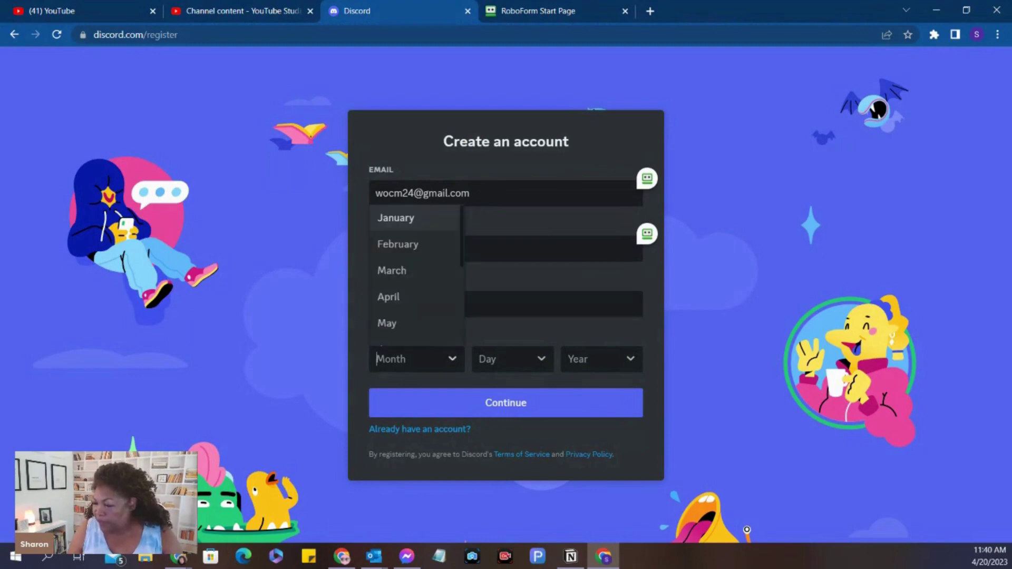
{"action": "key", "text": "Down"}
{"action": "key", "text": "Tab"}
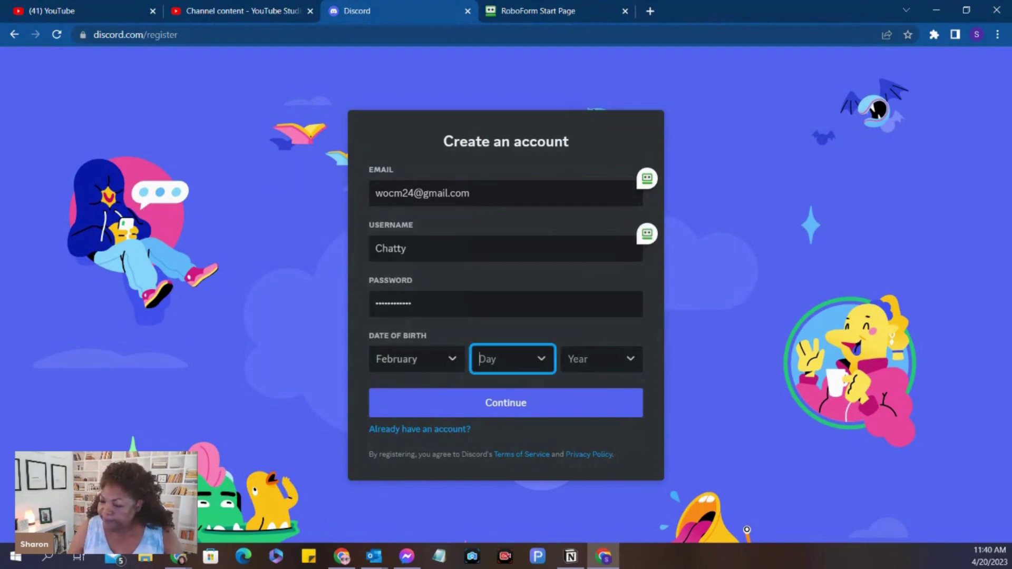
{"action": "key", "text": "Down"}
{"action": "key", "text": "Down"}
{"action": "key", "text": "Up"}
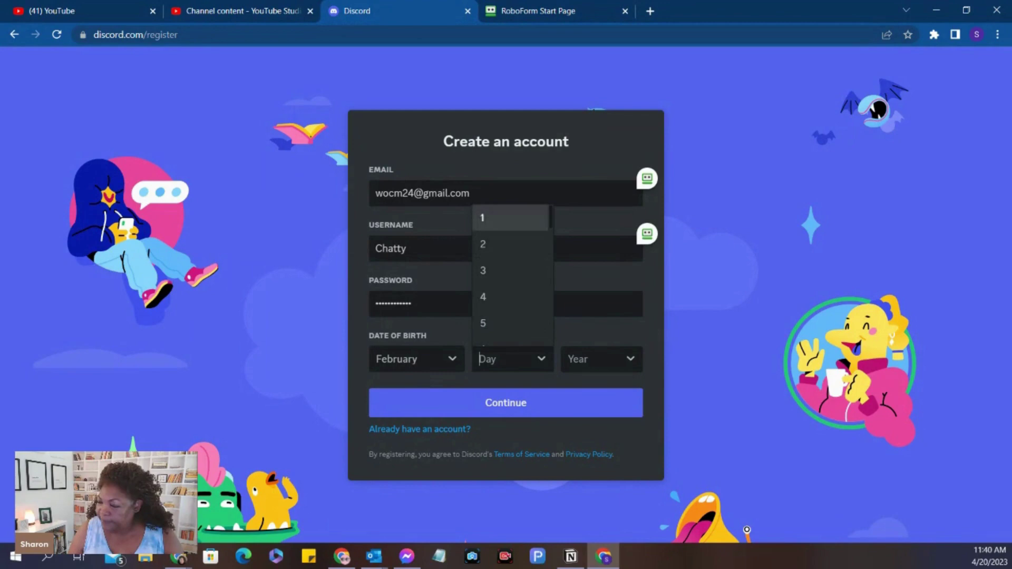
{"action": "key", "text": "Tab"}
{"action": "key", "text": "Down"}
{"action": "key", "text": "Down"}
{"action": "key", "text": "Down"}
{"action": "key", "text": "Down"}
{"action": "key", "text": "Down"}
{"action": "key", "text": "Down"}
{"action": "key", "text": "Down"}
{"action": "key", "text": "Down"}
{"action": "key", "text": "Down"}
{"action": "key", "text": "Down"}
{"action": "key", "text": "Down"}
{"action": "key", "text": "Down"}
{"action": "key", "text": "Down"}
{"action": "key", "text": "Down"}
{"action": "key", "text": "Down"}
{"action": "key", "text": "Down"}
{"action": "key", "text": "Down"}
{"action": "key", "text": "Down"}
{"action": "key", "text": "Down"}
{"action": "key", "text": "Down"}
{"action": "key", "text": "Down"}
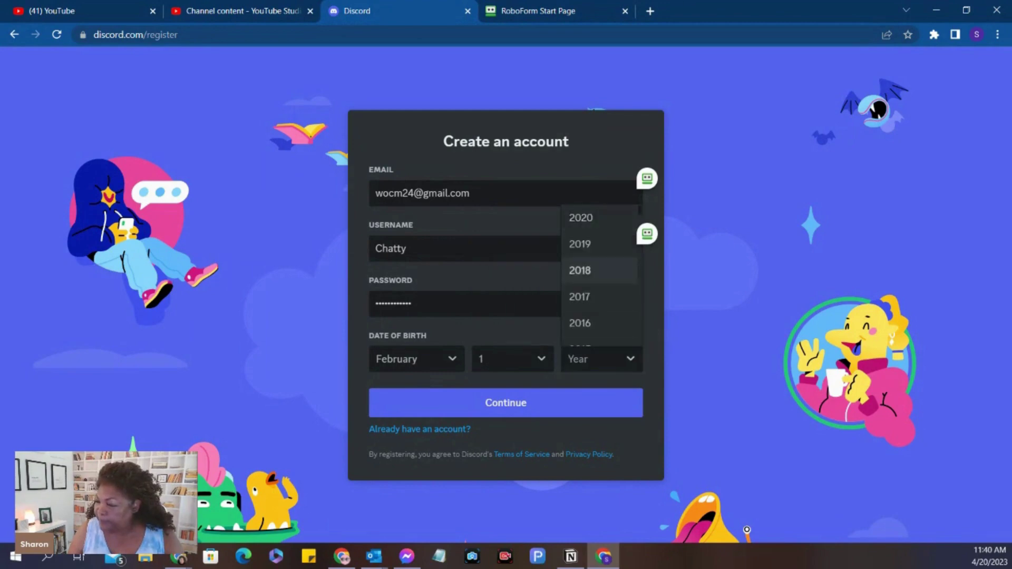
{"action": "key", "text": "Down"}
{"action": "key", "text": "Down"}
{"action": "key", "text": "Down"}
{"action": "key", "text": "Down"}
{"action": "key", "text": "Down"}
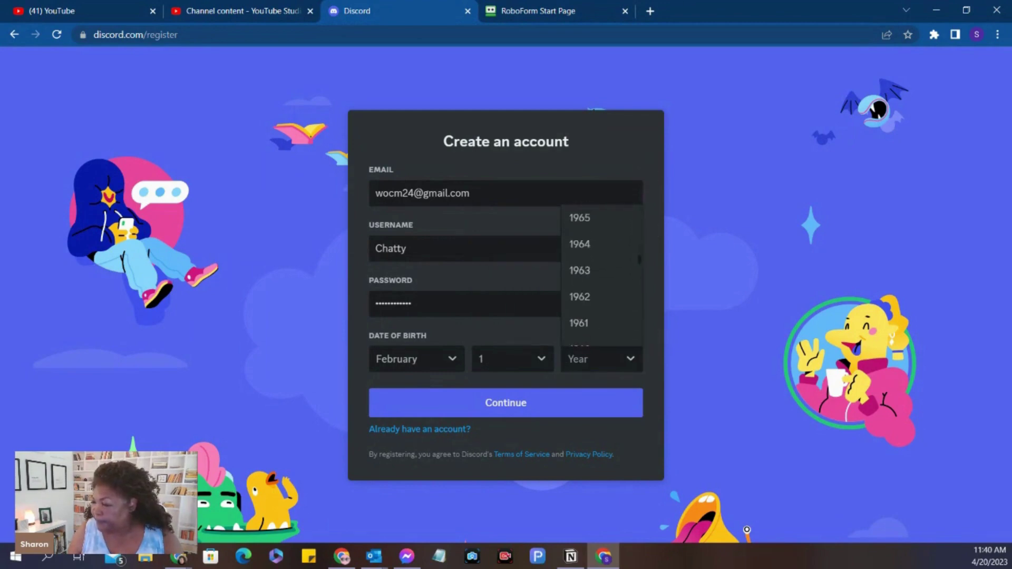
{"action": "key", "text": "Up"}
{"action": "key", "text": "Return"}
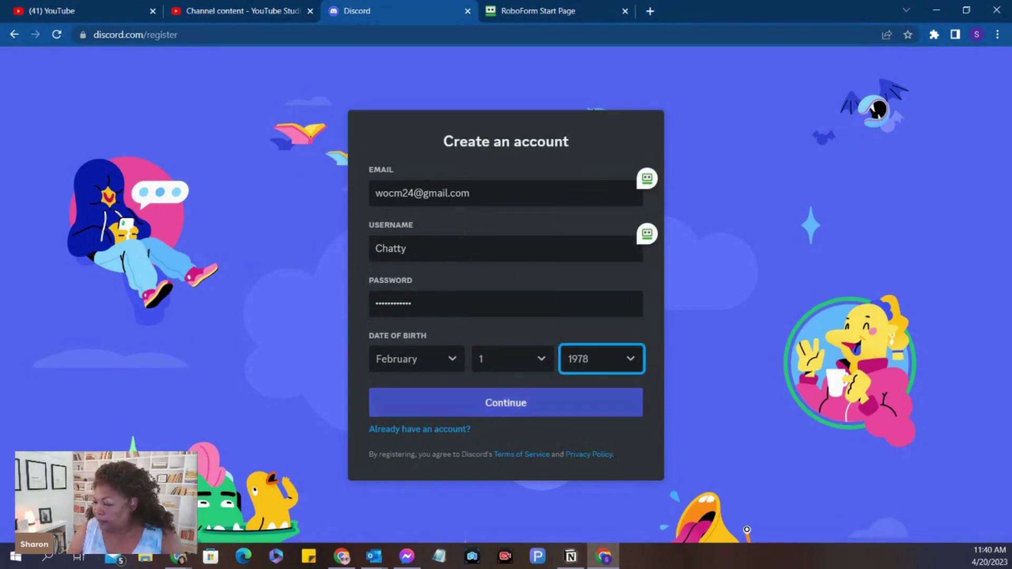
{"action": "key", "text": "Return"}
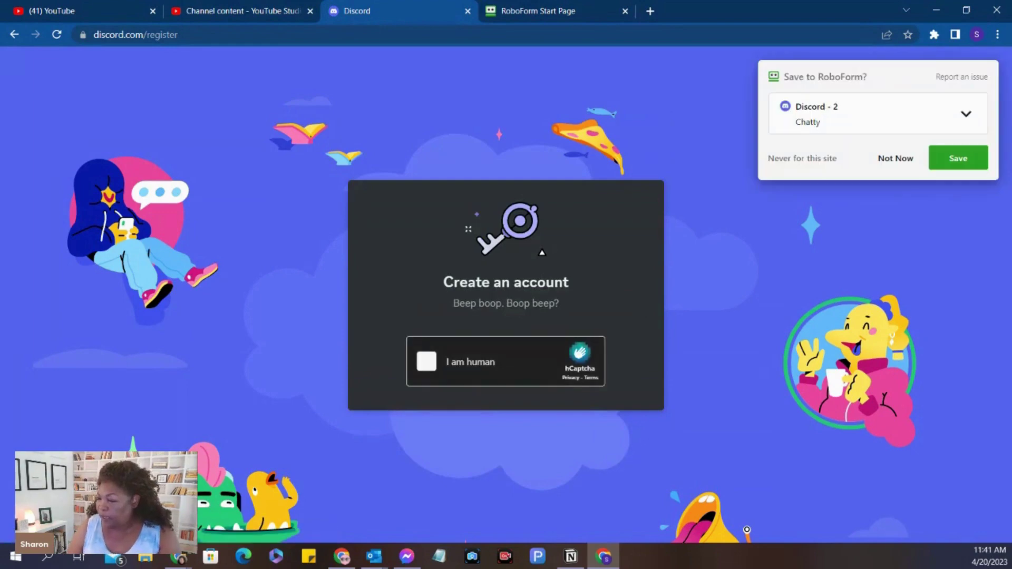
Pass the 'I am human' captcha by marking the centre of each owl's head
{"action": "left_click", "coordinate": [426, 362]}
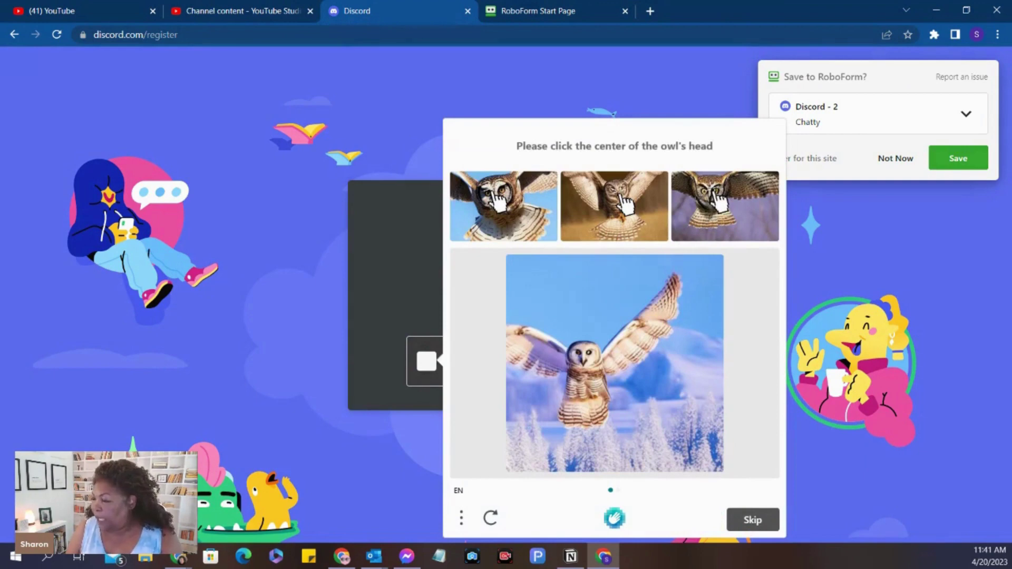
{"action": "left_click", "coordinate": [594, 344]}
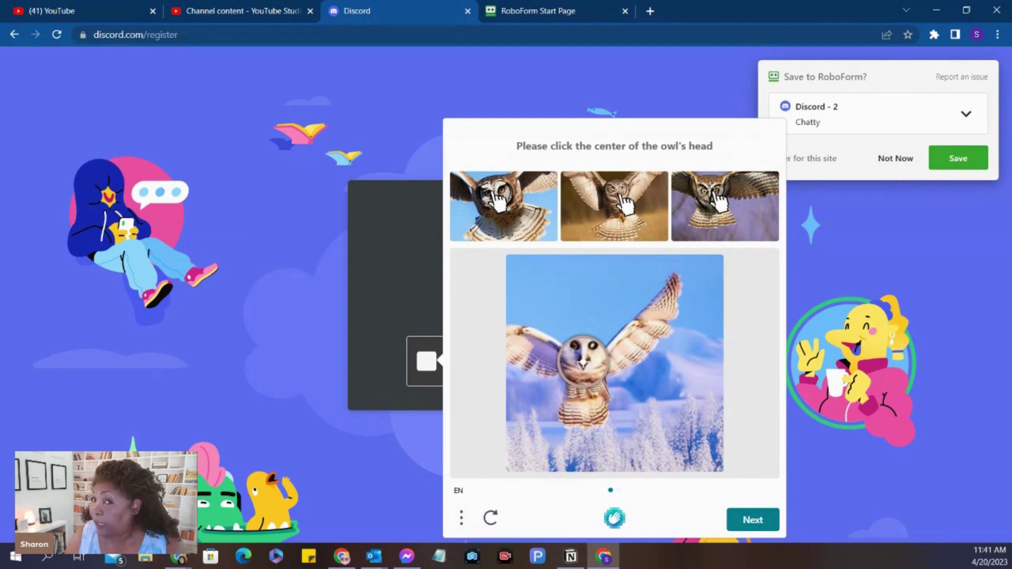
{"action": "left_click", "coordinate": [583, 363]}
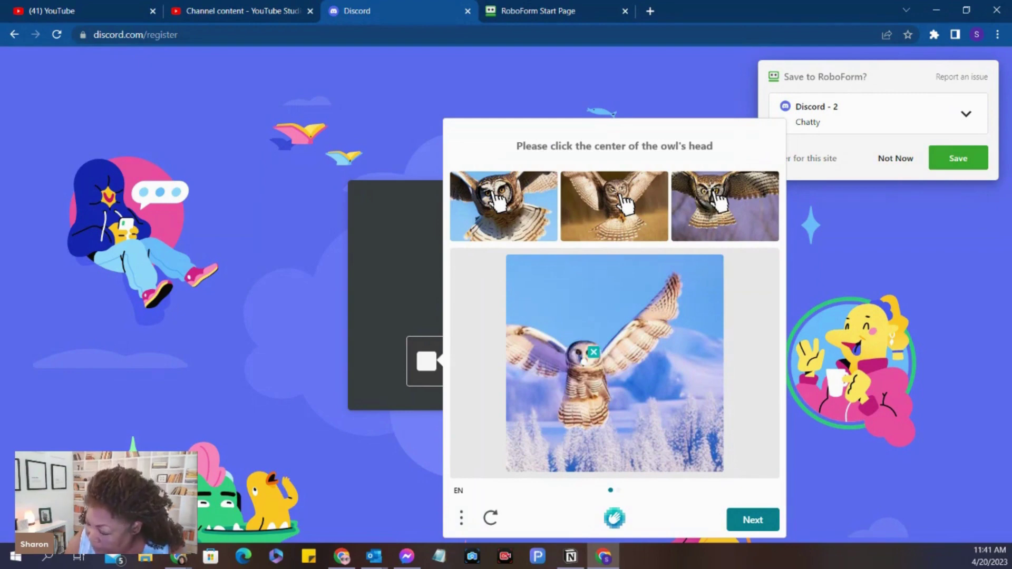
{"action": "left_click", "coordinate": [752, 520]}
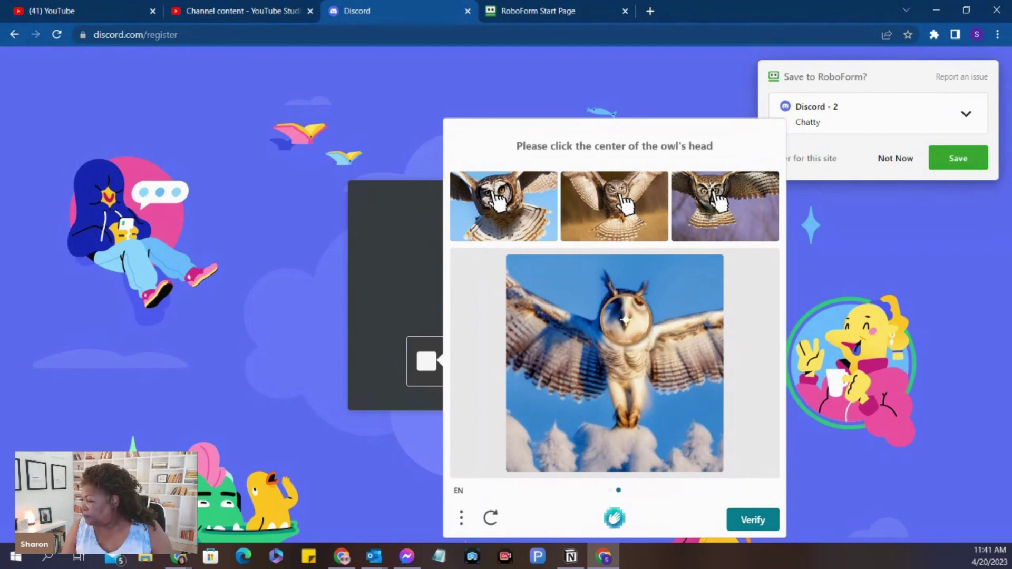
{"action": "left_click", "coordinate": [625, 319]}
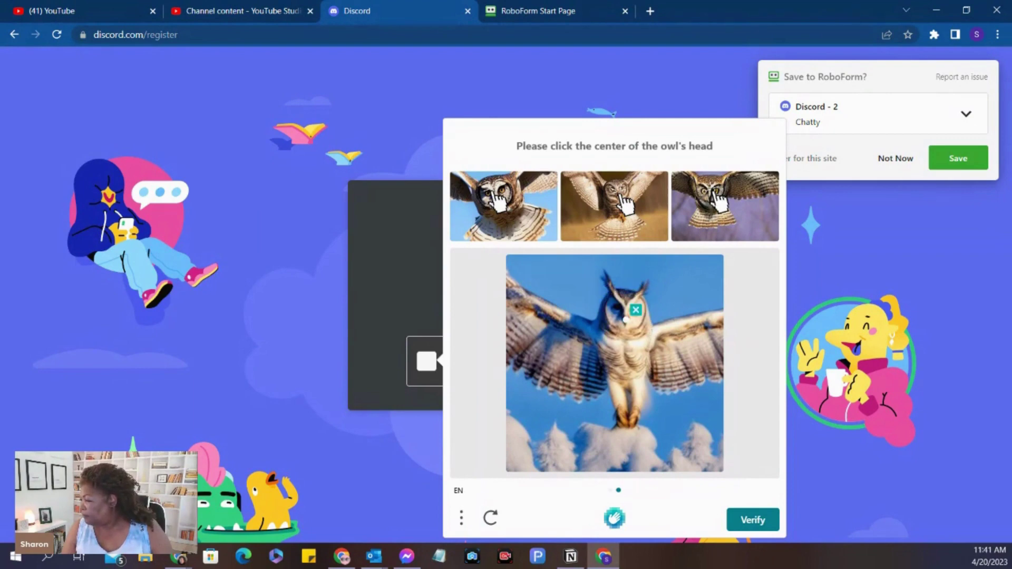
{"action": "left_click", "coordinate": [748, 524]}
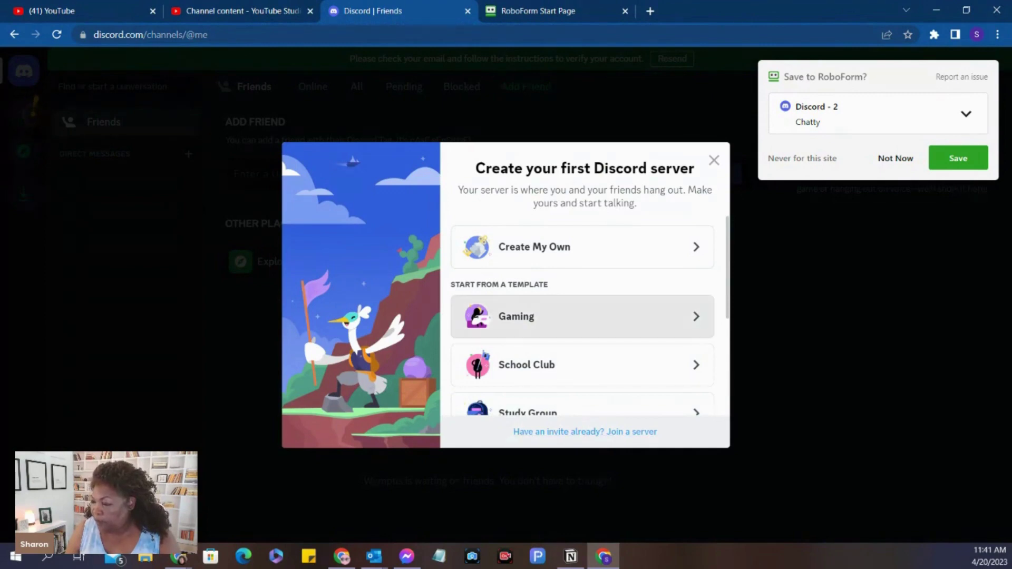
Choose 'Create My Own' and then 'For me and my friends' for the new server
{"action": "scroll", "coordinate": [580, 372], "scroll_direction": "down", "scroll_amount": 3}
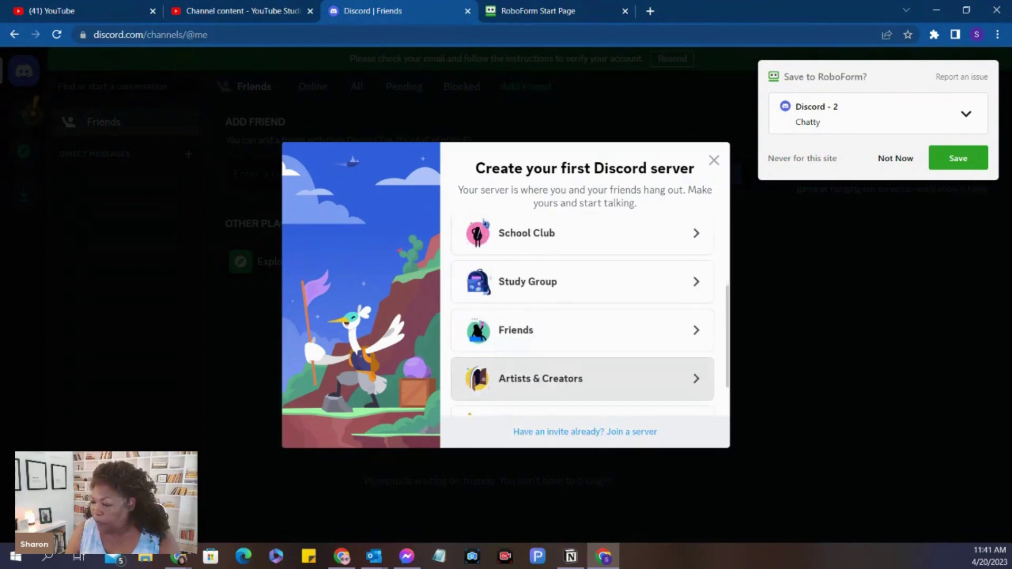
{"action": "scroll", "coordinate": [580, 376], "scroll_direction": "down", "scroll_amount": 1}
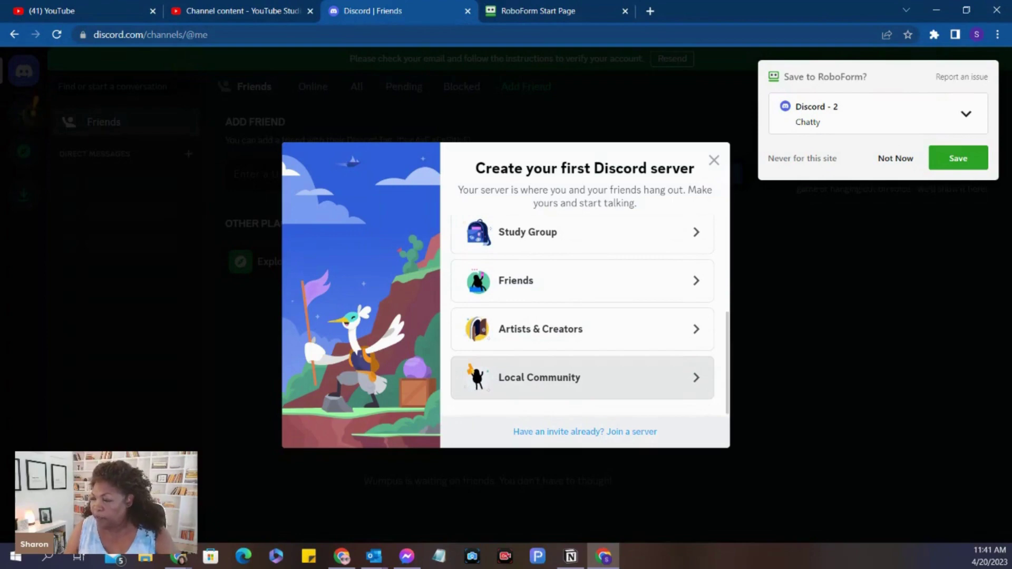
{"action": "scroll", "coordinate": [580, 317], "scroll_direction": "up", "scroll_amount": 4}
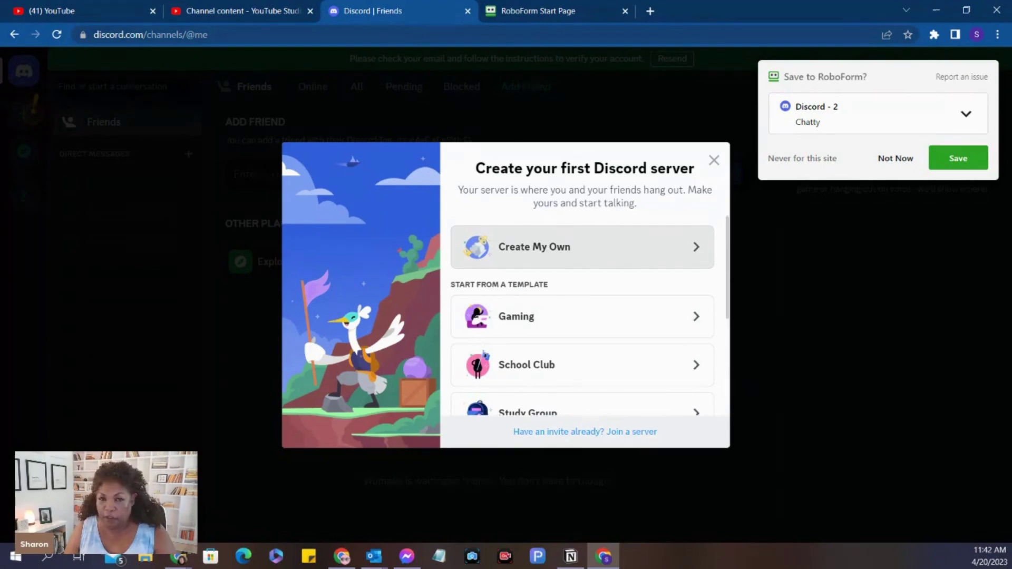
{"action": "left_click", "coordinate": [579, 247]}
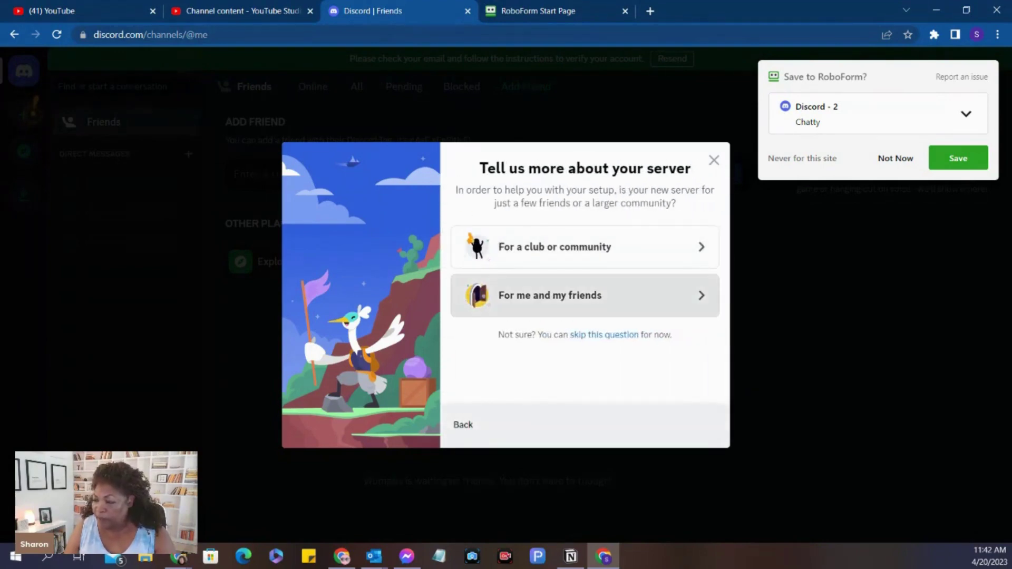
{"action": "left_click", "coordinate": [580, 295]}
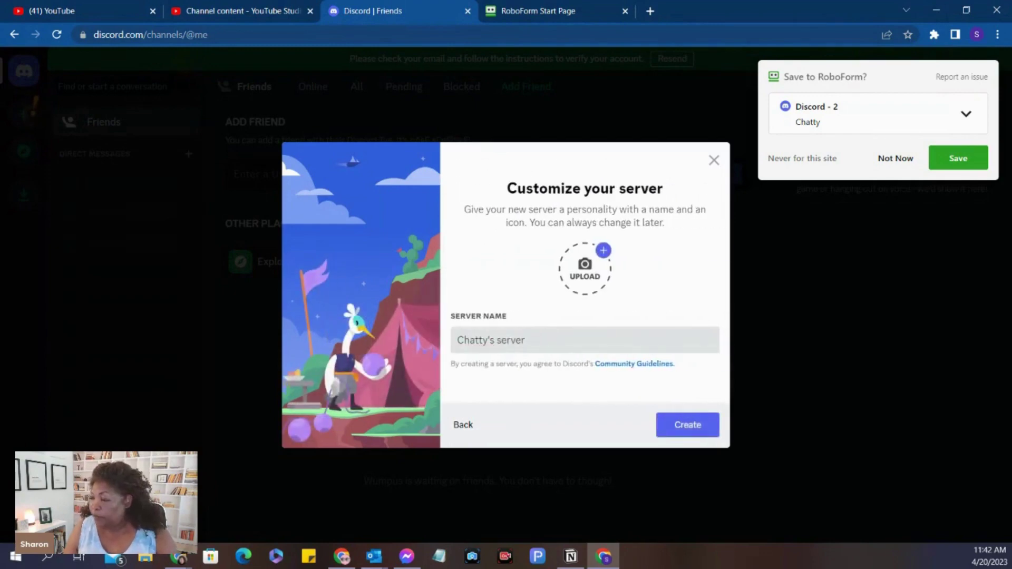
Upload the purple-haze Earth image from the Art folder as the server icon and create the server
{"action": "left_click", "coordinate": [584, 269]}
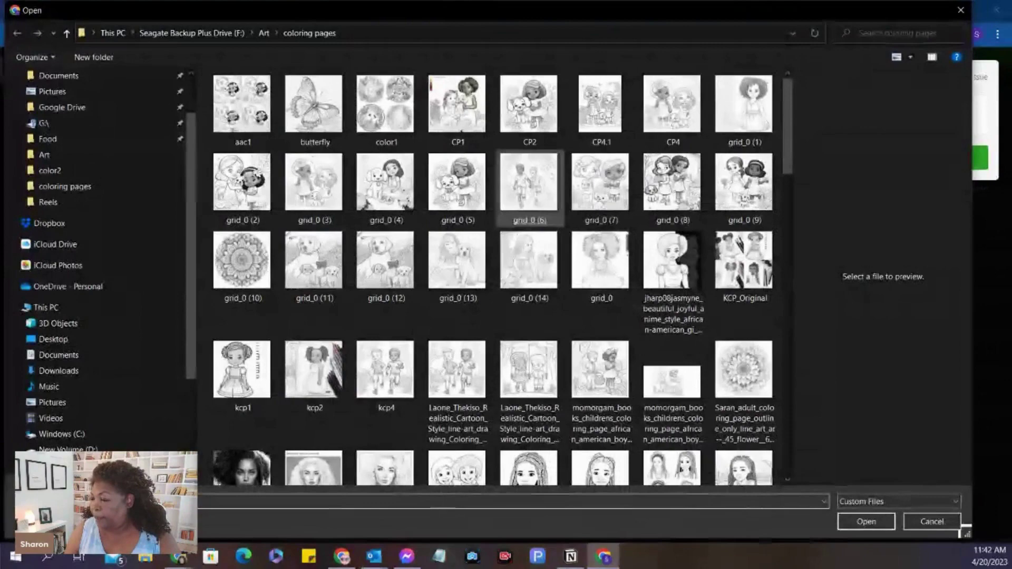
{"action": "scroll", "coordinate": [529, 195], "scroll_direction": "down", "scroll_amount": 3}
{"action": "scroll", "coordinate": [529, 194], "scroll_direction": "down", "scroll_amount": 10}
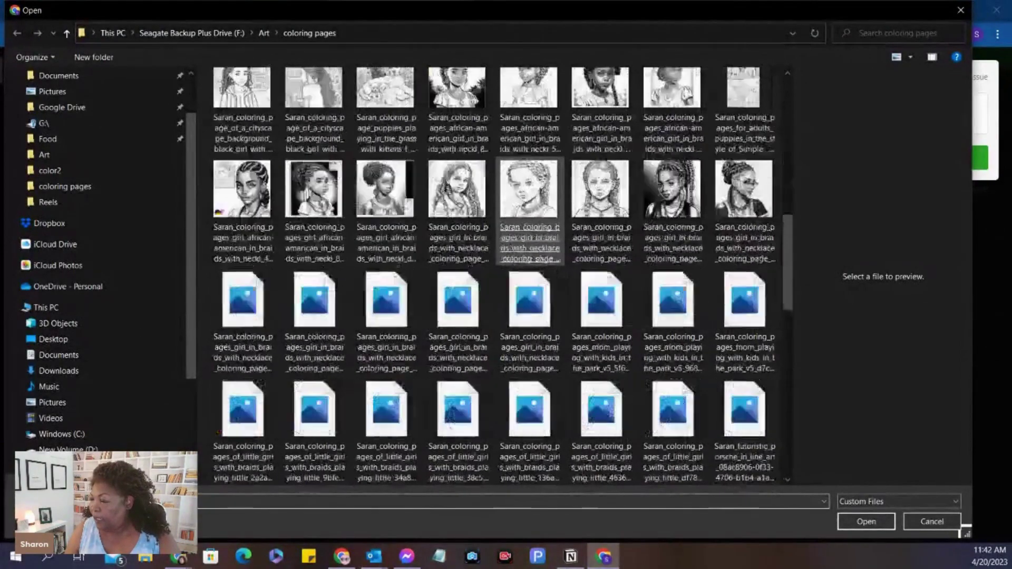
{"action": "scroll", "coordinate": [529, 195], "scroll_direction": "up", "scroll_amount": 6}
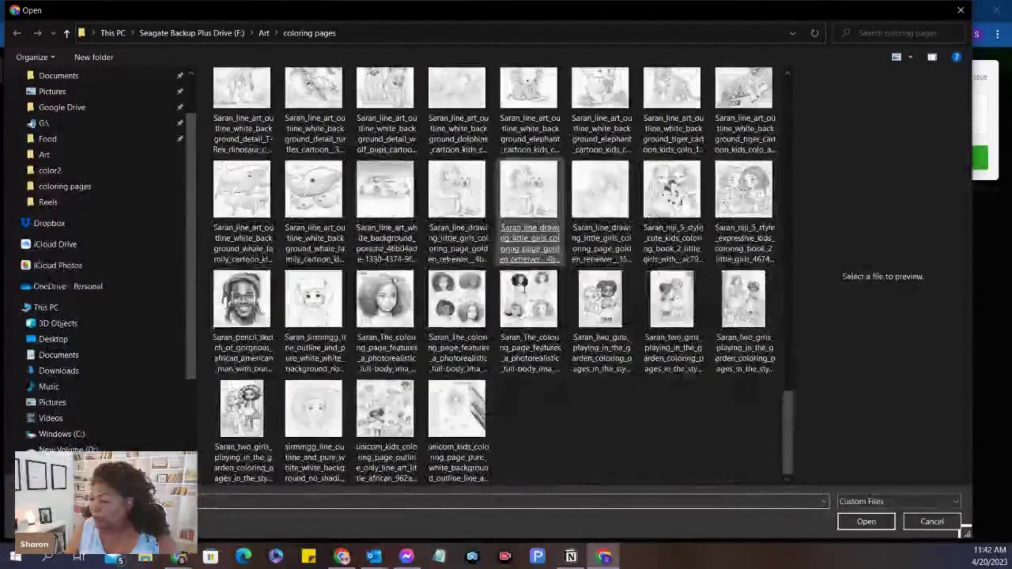
{"action": "scroll", "coordinate": [529, 232], "scroll_direction": "up", "scroll_amount": 5}
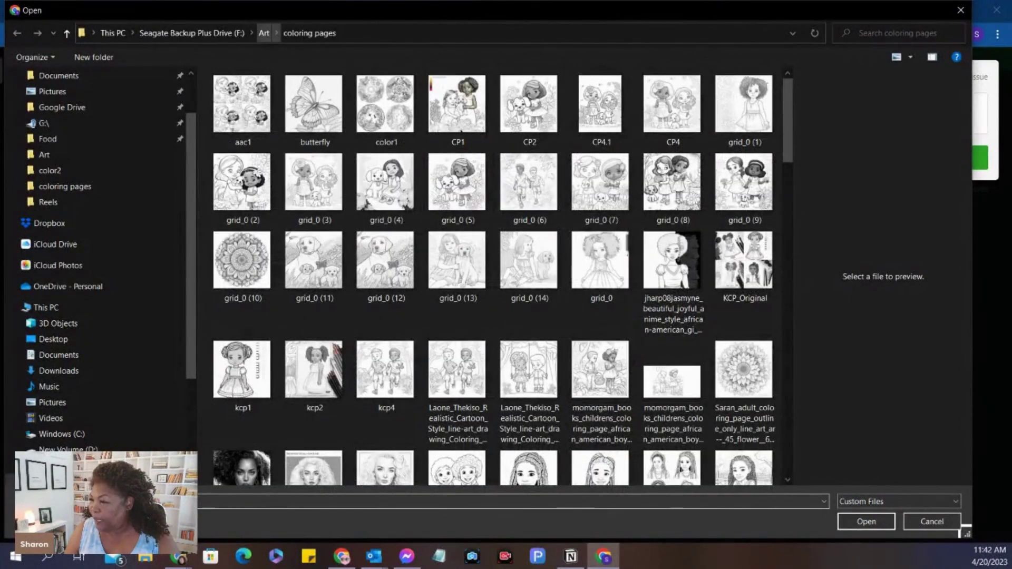
{"action": "left_click", "coordinate": [264, 33]}
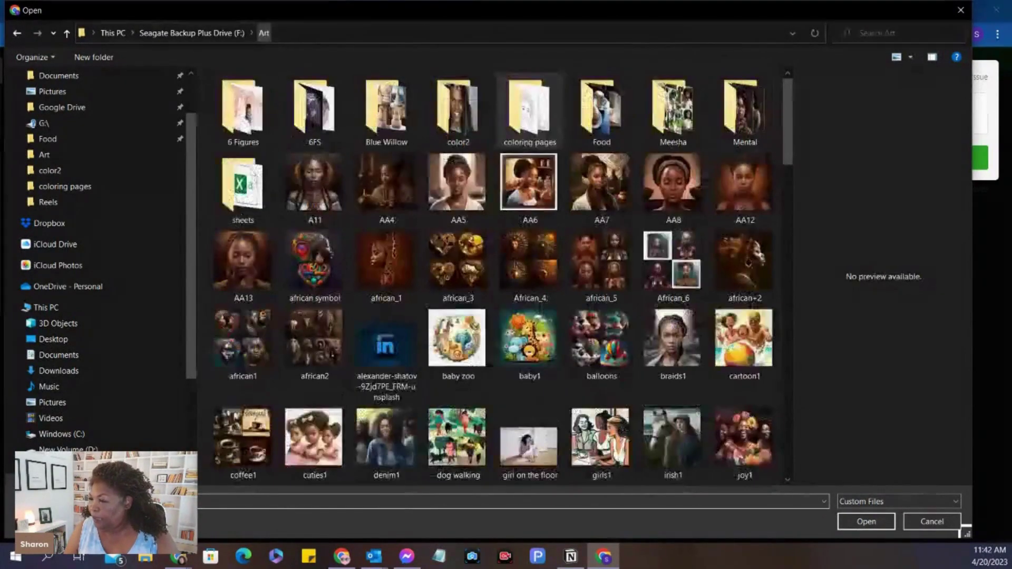
{"action": "scroll", "coordinate": [527, 237], "scroll_direction": "down", "scroll_amount": 10}
{"action": "scroll", "coordinate": [527, 232], "scroll_direction": "down", "scroll_amount": 8}
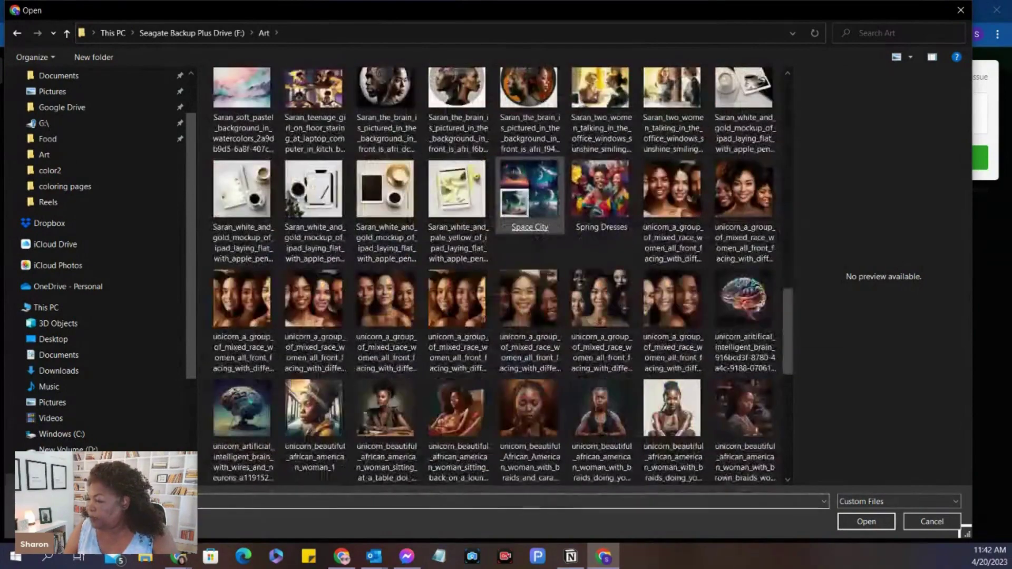
{"action": "scroll", "coordinate": [527, 232], "scroll_direction": "up", "scroll_amount": 2}
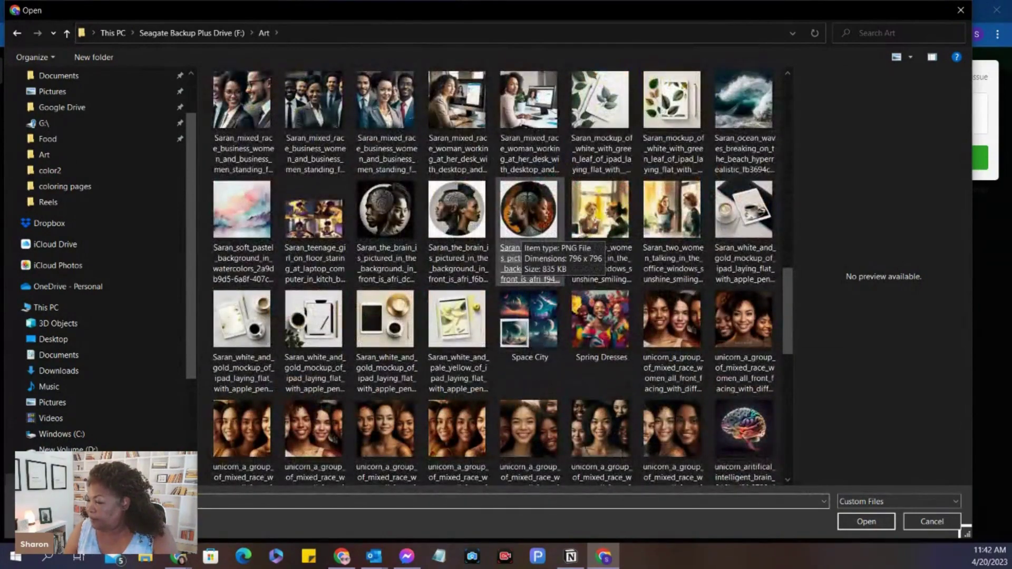
{"action": "scroll", "coordinate": [522, 243], "scroll_direction": "up", "scroll_amount": 3}
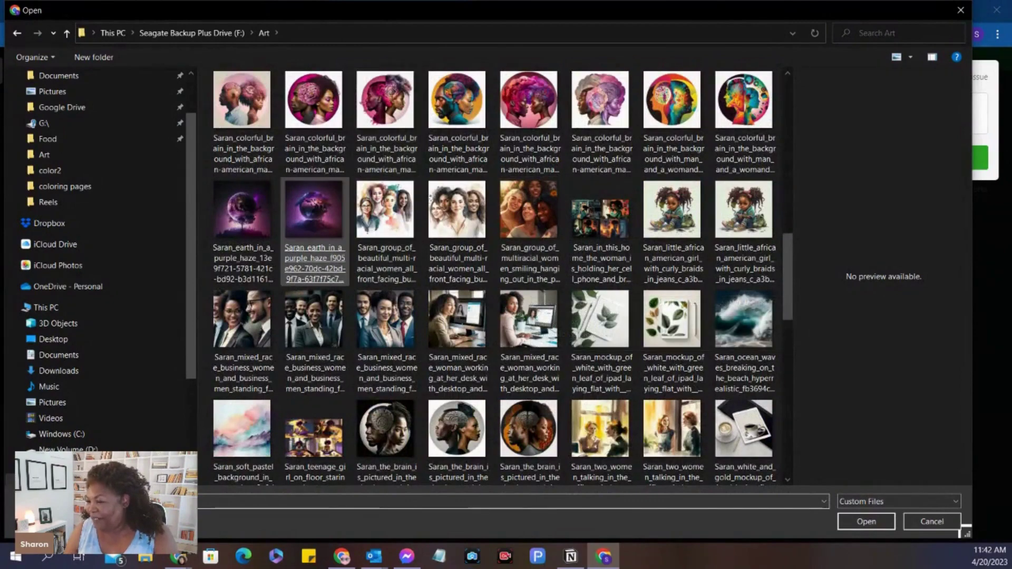
{"action": "double_click", "coordinate": [242, 211]}
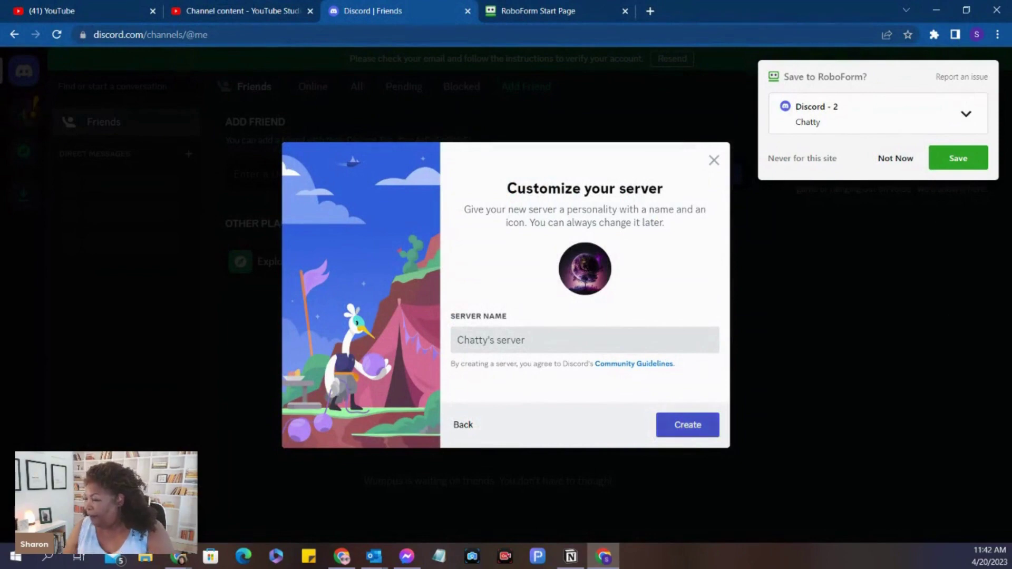
{"action": "left_click", "coordinate": [687, 424]}
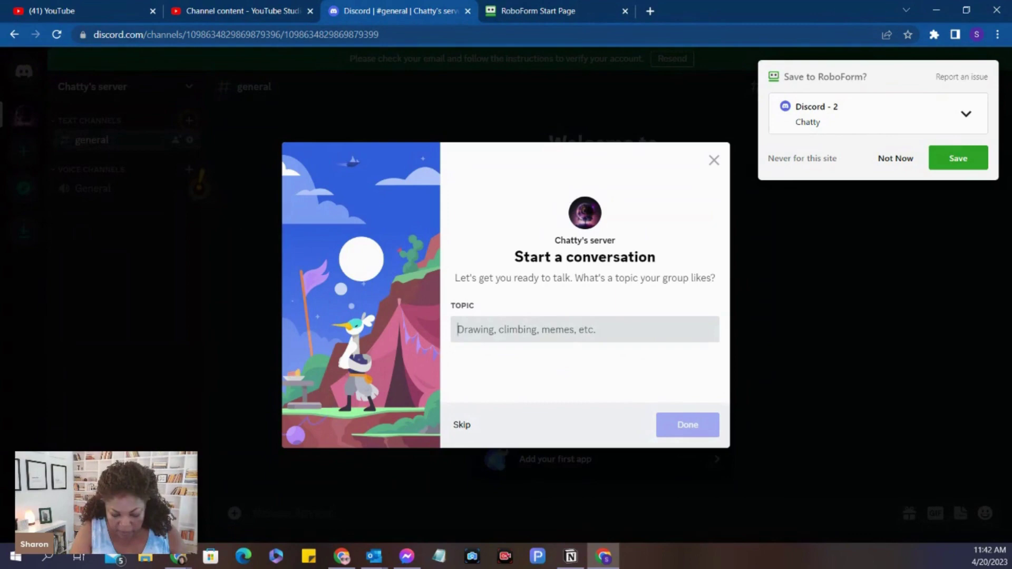
Enter 'Art Creation' as the server topic and close the ready screen
{"action": "type", "text": "Art Creati"}
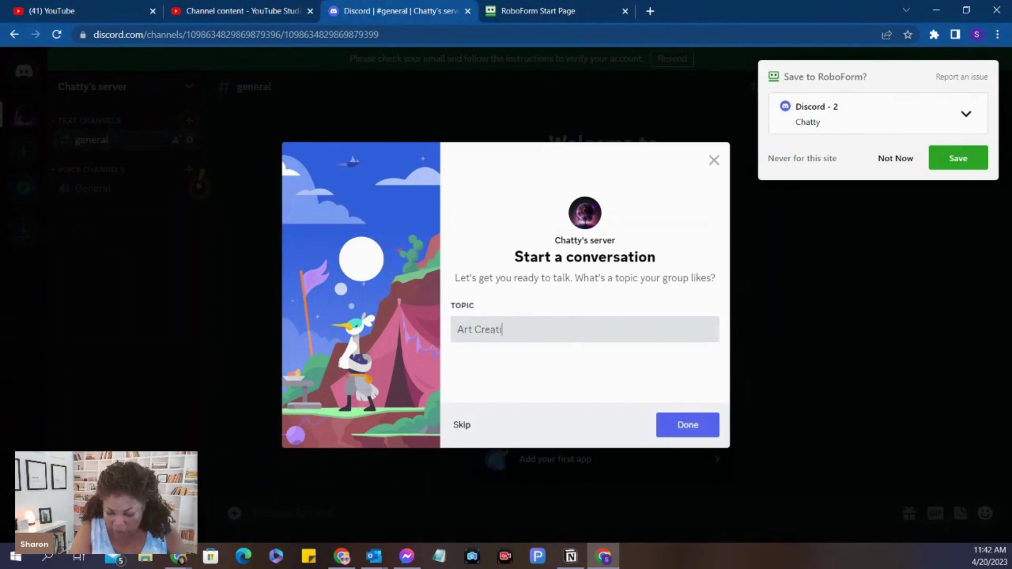
{"action": "type", "text": "onb"}
{"action": "key", "text": "BackSpace"}
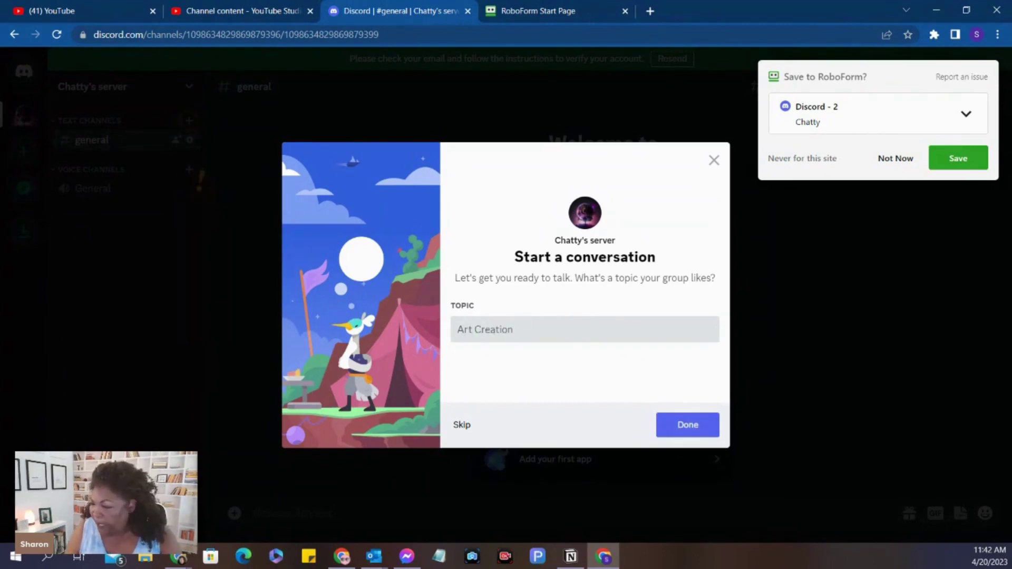
{"action": "key", "text": "Return"}
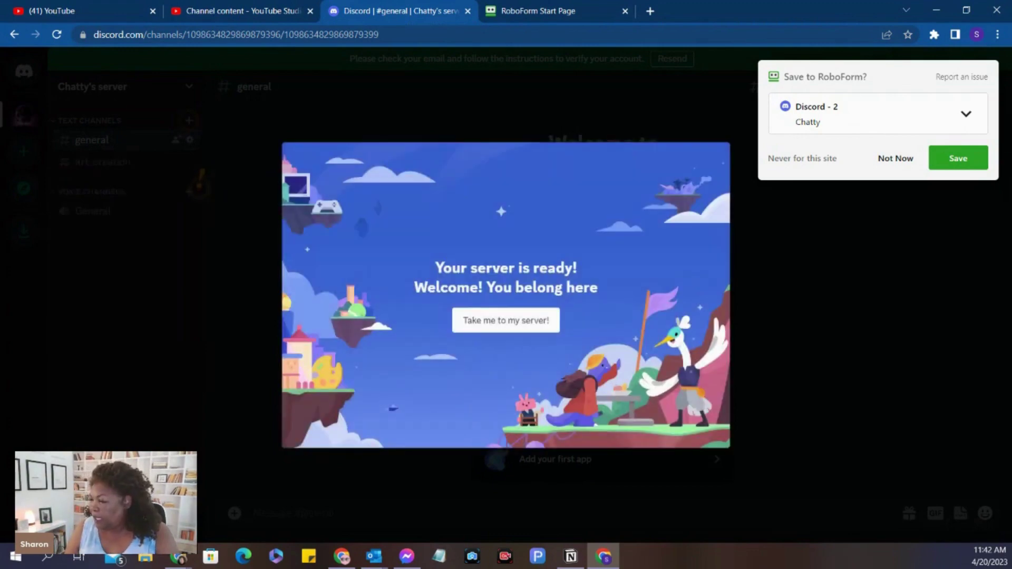
{"action": "left_click", "coordinate": [199, 188]}
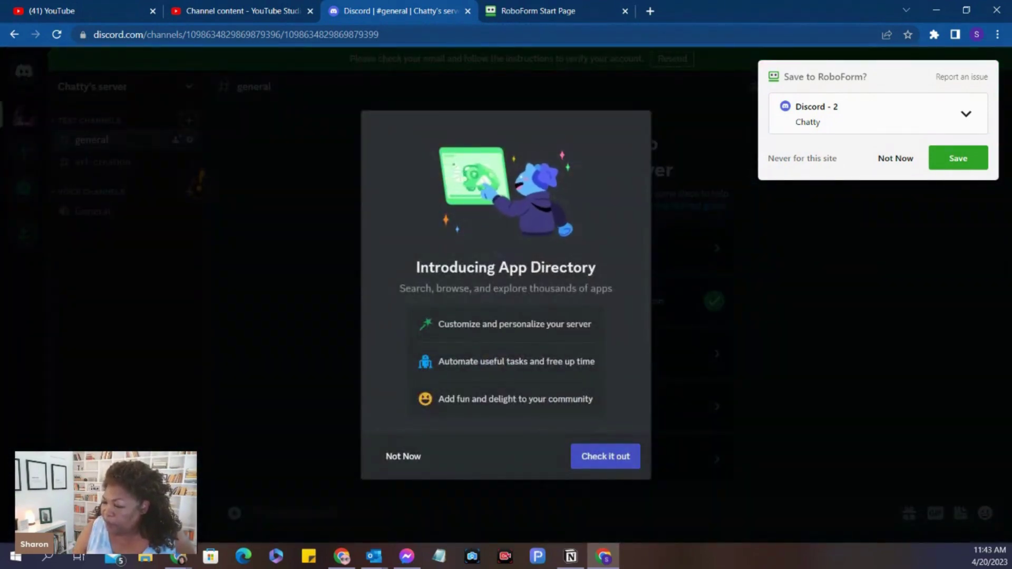
Browse the App Directory, save the Discord login to RoboForm, then close the directory
{"action": "left_click", "coordinate": [605, 456]}
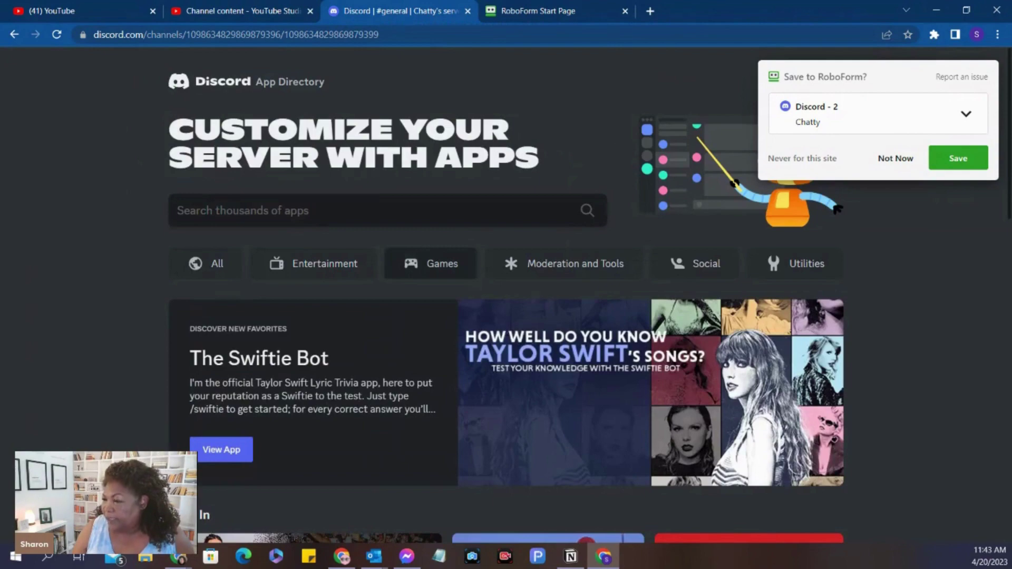
{"action": "scroll", "coordinate": [590, 327], "scroll_direction": "down", "scroll_amount": 10}
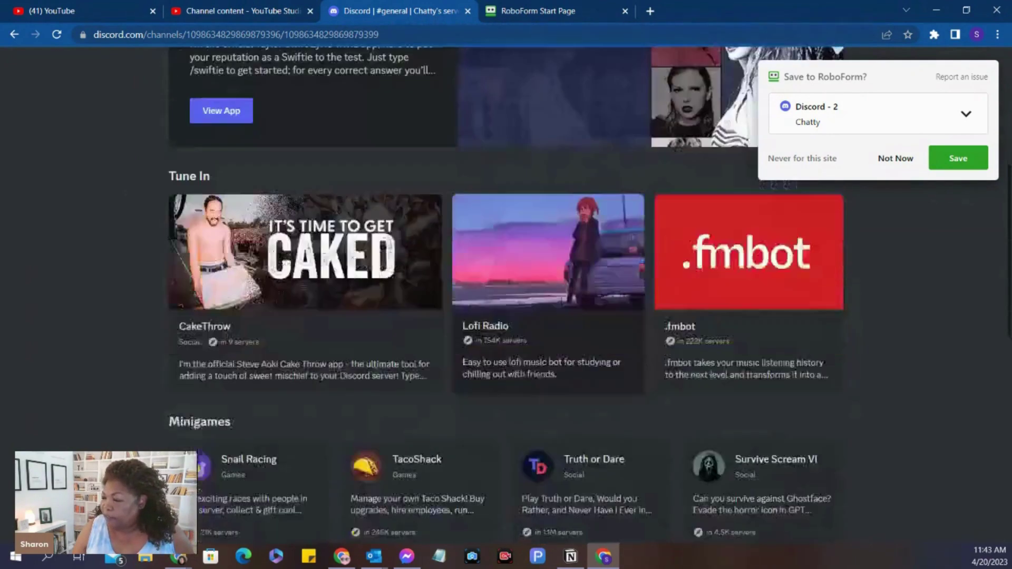
{"action": "scroll", "coordinate": [590, 343], "scroll_direction": "down", "scroll_amount": 5}
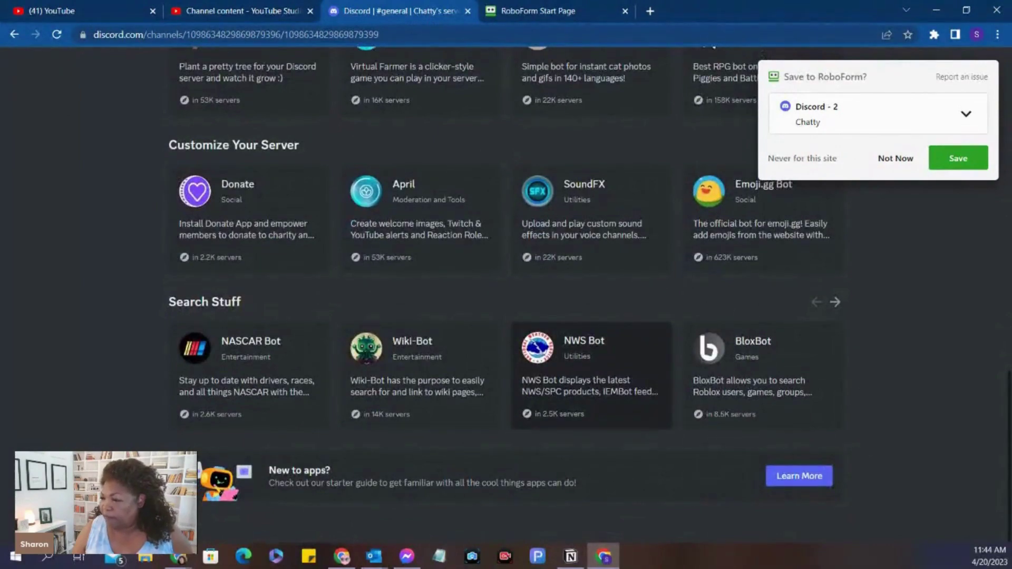
{"action": "scroll", "coordinate": [590, 358], "scroll_direction": "up", "scroll_amount": 5}
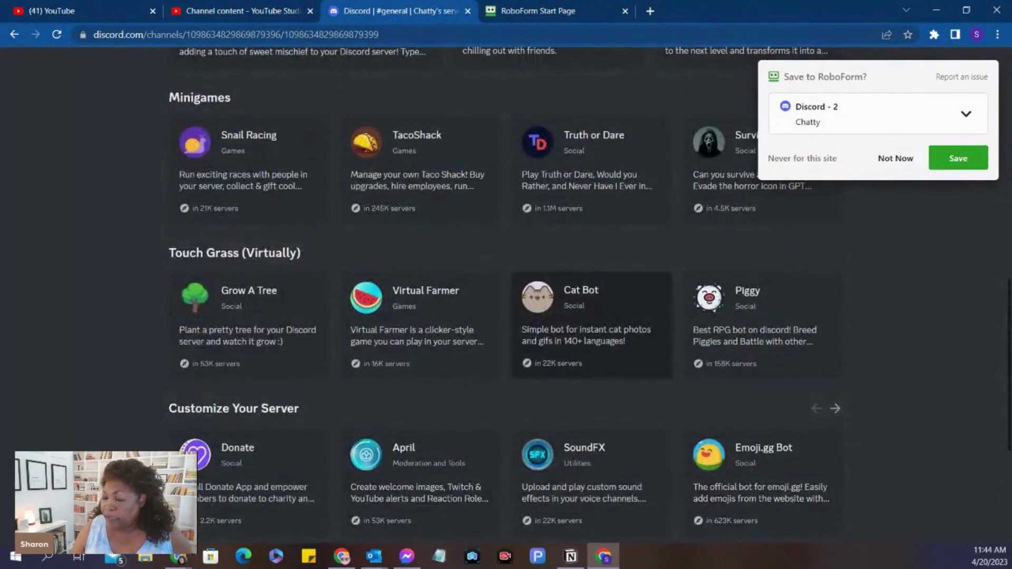
{"action": "scroll", "coordinate": [505, 295], "scroll_direction": "up", "scroll_amount": 5}
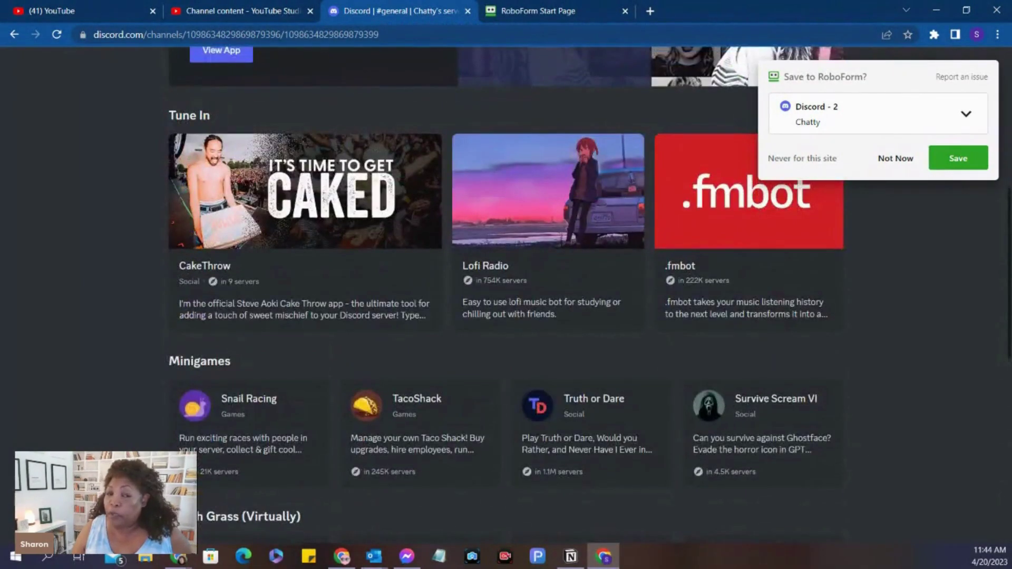
{"action": "scroll", "coordinate": [506, 295], "scroll_direction": "up", "scroll_amount": 8}
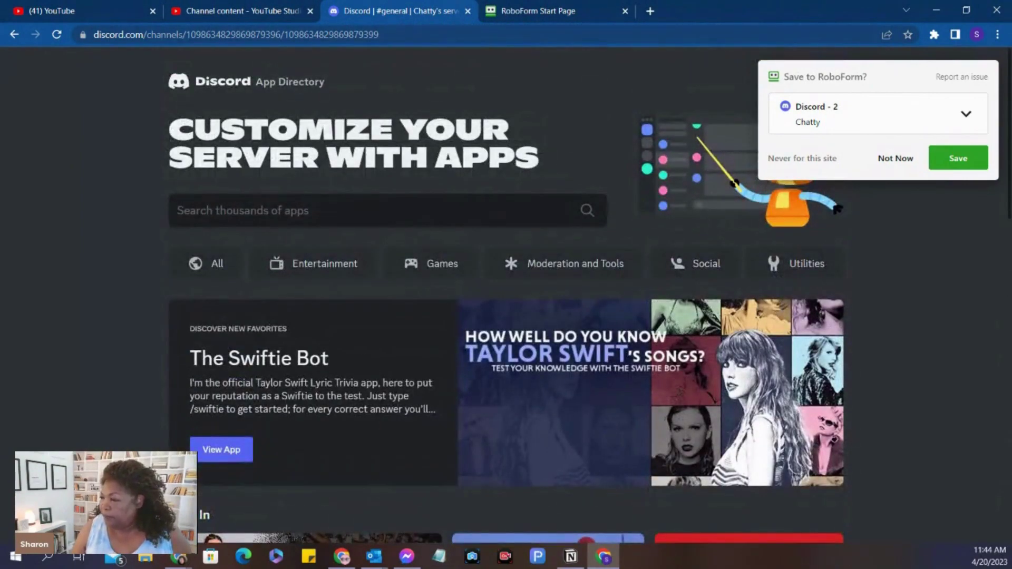
{"action": "left_click", "coordinate": [957, 158]}
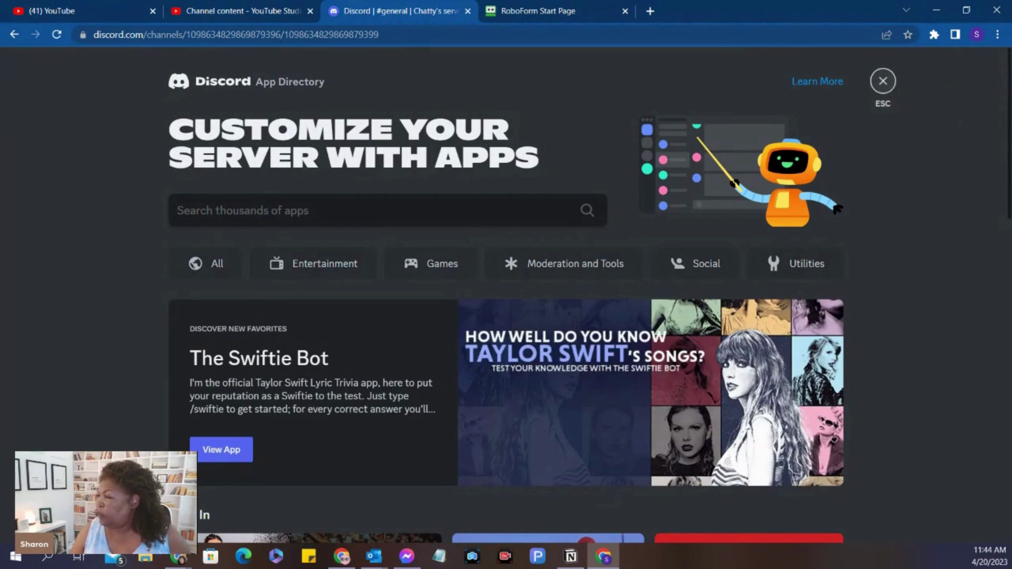
{"action": "key", "text": "Escape"}
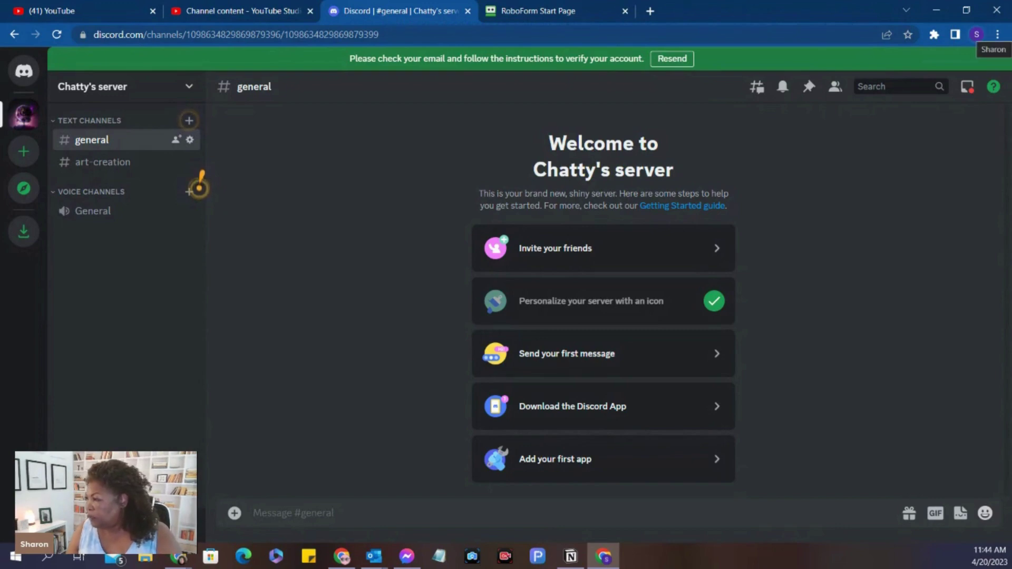
{"action": "left_click", "coordinate": [977, 34]}
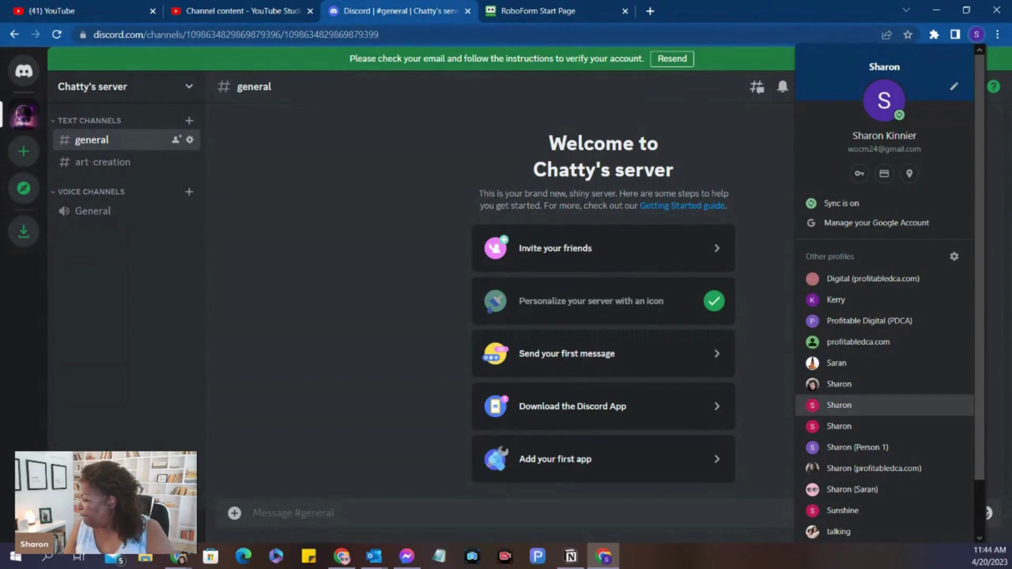
Verify the Discord email via the 'Verify Email Address for Discord' Gmail message, then continue to Discord
{"action": "left_click", "coordinate": [838, 405]}
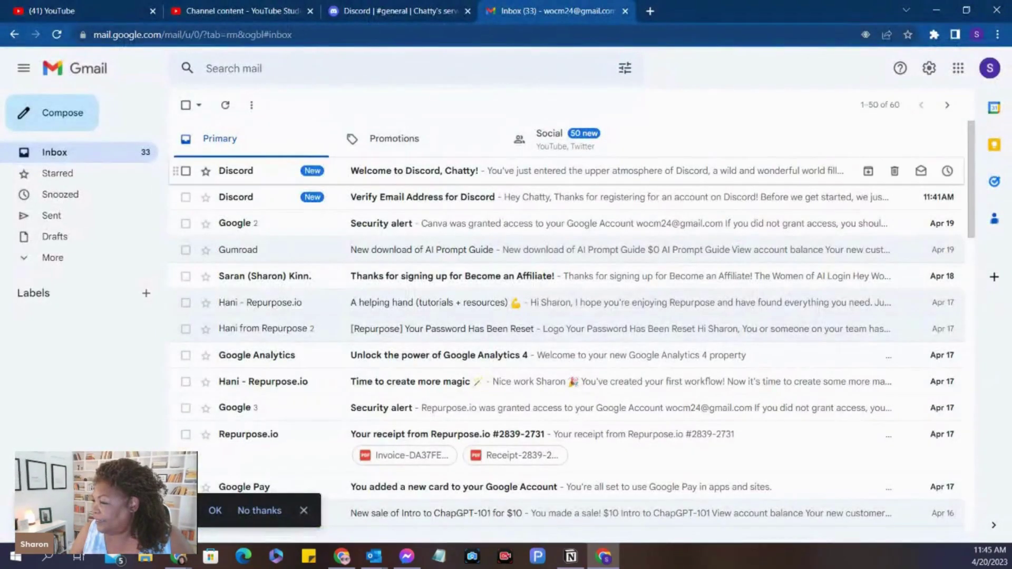
{"action": "left_click", "coordinate": [422, 197]}
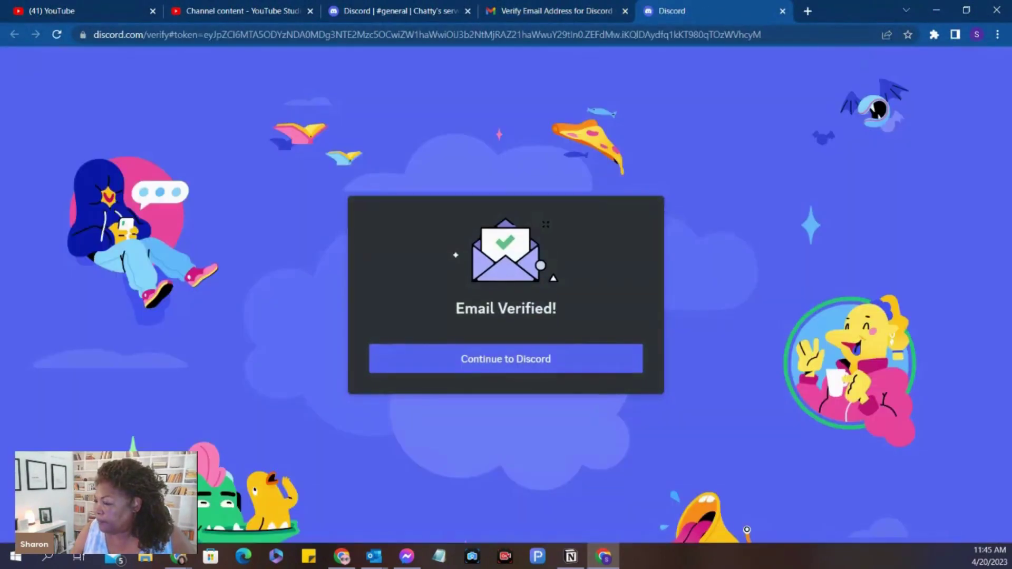
{"action": "left_click", "coordinate": [505, 359]}
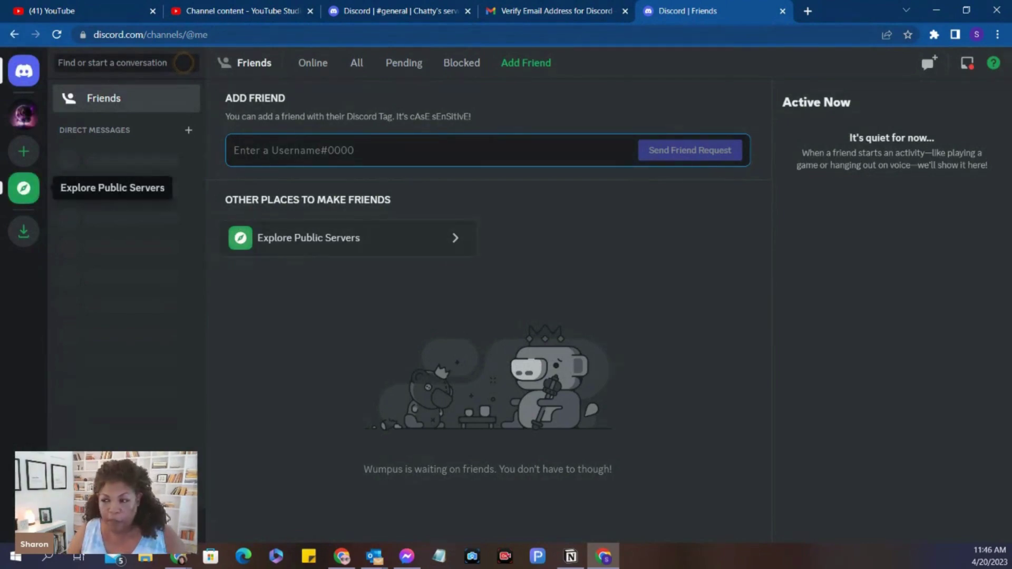
Preview the Midjourney server from Featured communities in public server discovery
{"action": "left_click", "coordinate": [348, 238]}
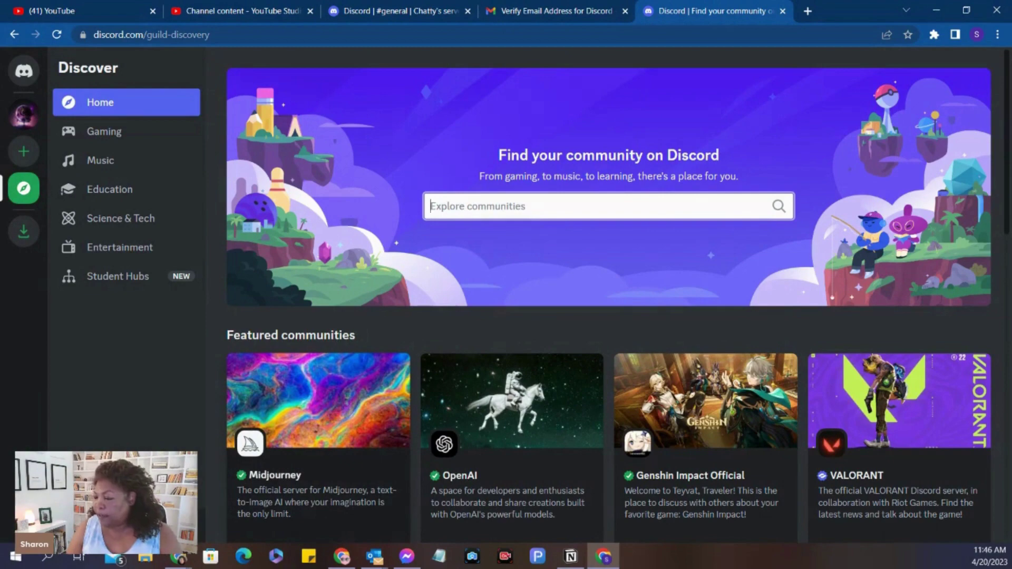
{"action": "left_click", "coordinate": [372, 443]}
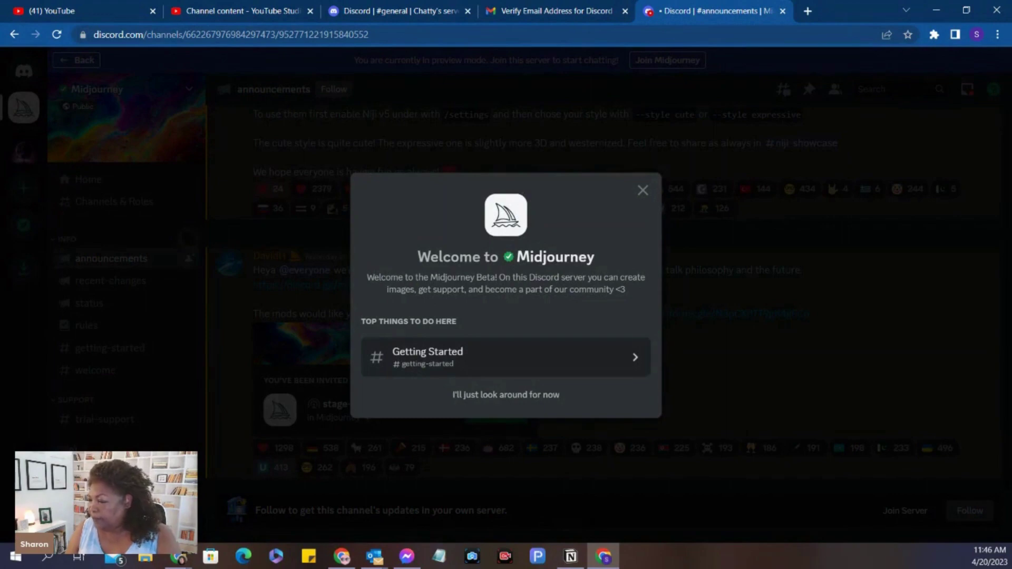
Dismiss Midjourney's welcome, read its #getting-started channel, and open a new Chrome tab
{"action": "left_click", "coordinate": [474, 357]}
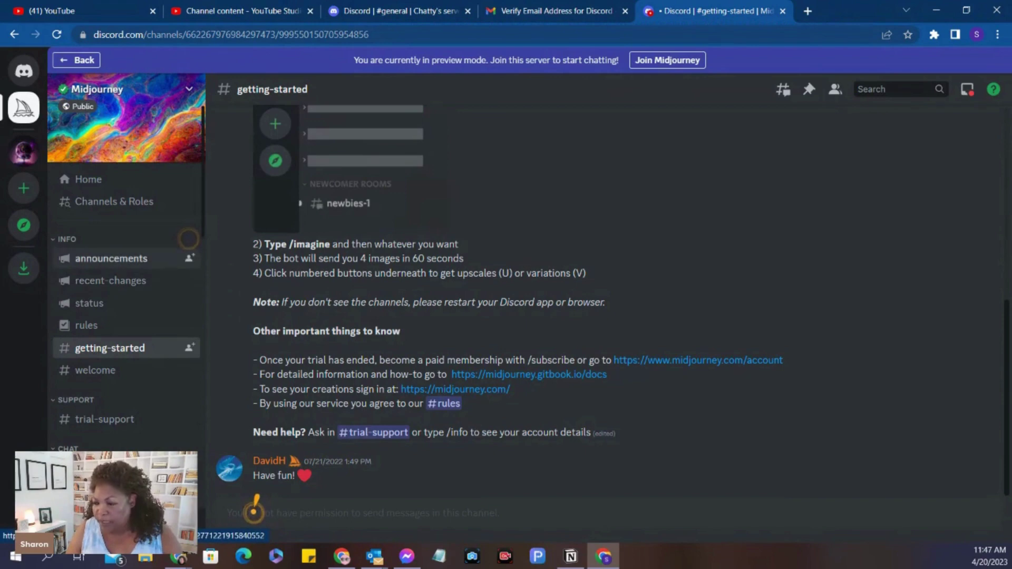
{"action": "scroll", "coordinate": [188, 239], "scroll_direction": "down", "scroll_amount": 5}
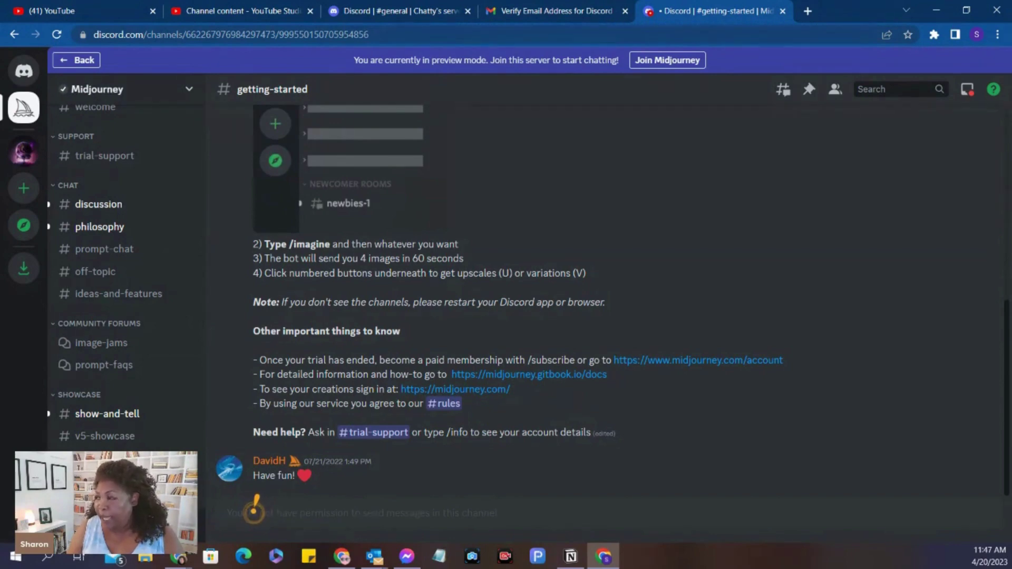
{"action": "left_click", "coordinate": [808, 11]}
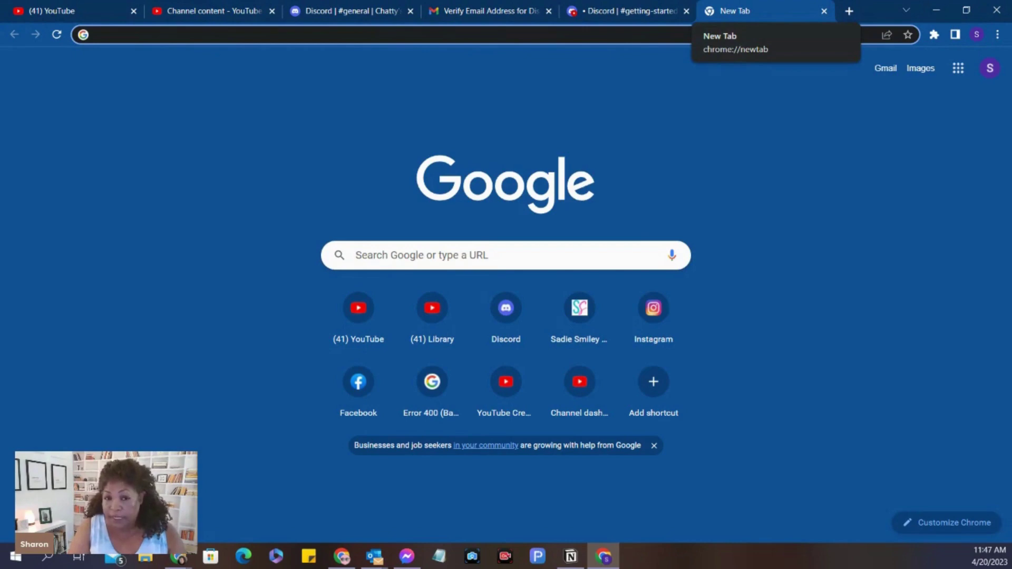
Go to midjourney.com and choose Join the Beta to reach the Discord invitation
{"action": "type", "text": "midjour"}
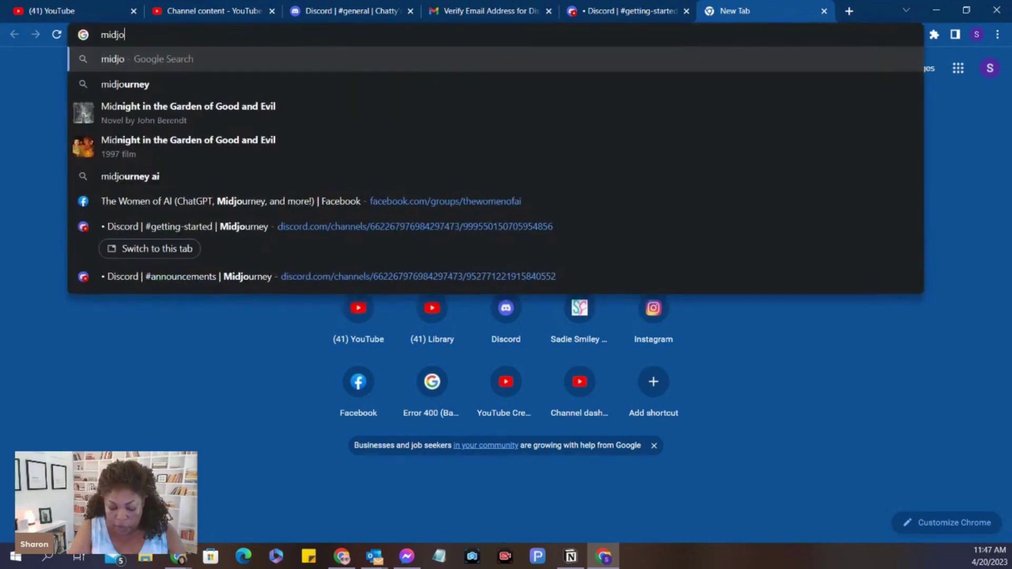
{"action": "type", "text": "ney.com/home/?callbackUrl=%2Fapp%2F"}
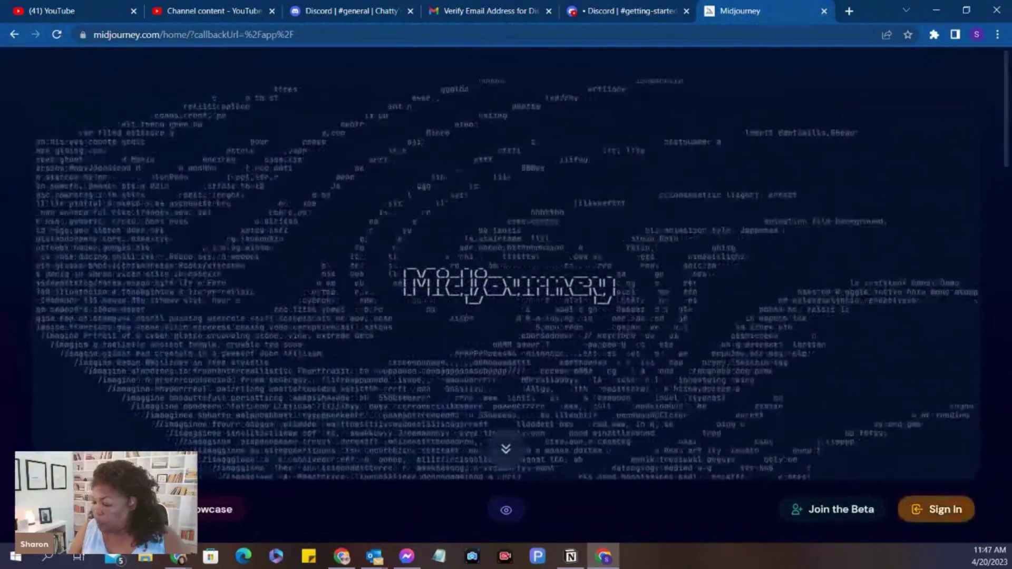
{"action": "left_click", "coordinate": [832, 509]}
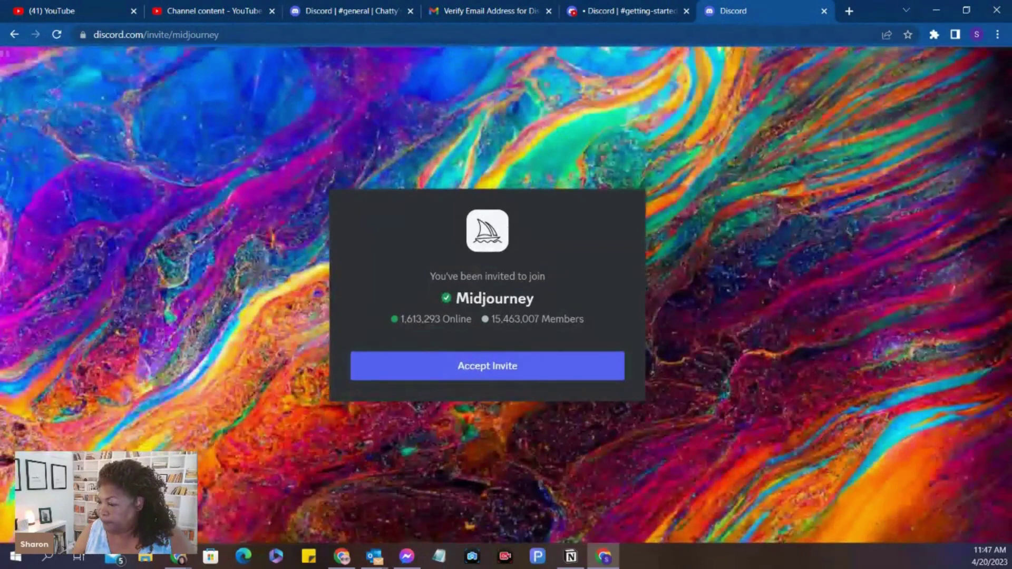
Accept the Midjourney invite and pass the hCaptcha by selecting the three vinyl images
{"action": "left_click", "coordinate": [488, 366]}
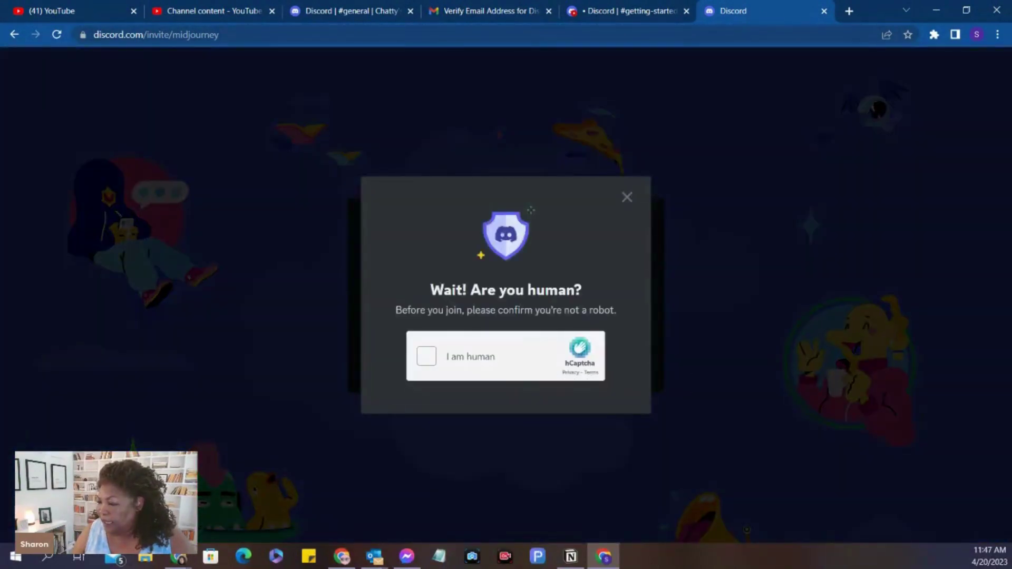
{"action": "left_click", "coordinate": [426, 356]}
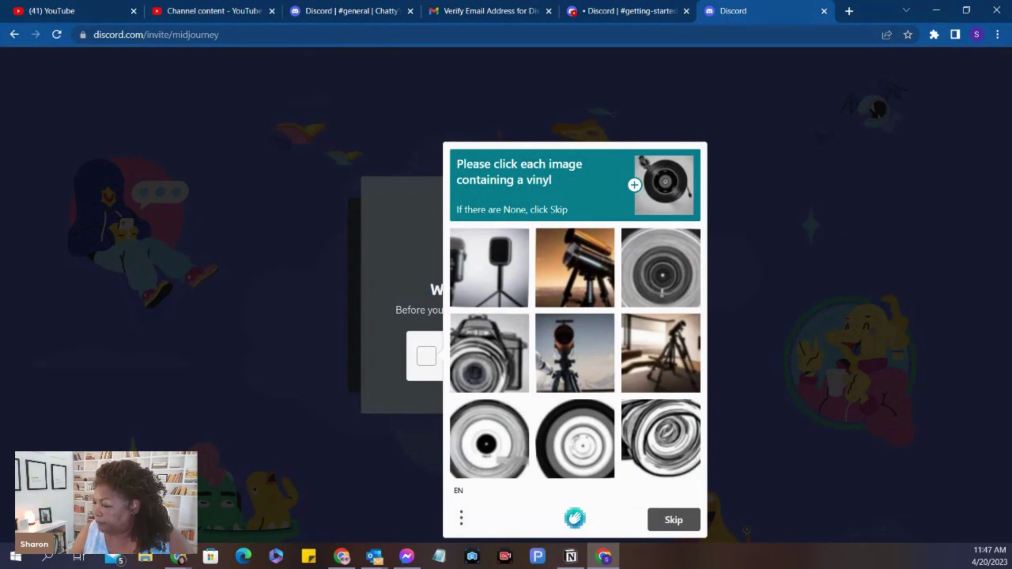
{"action": "left_click", "coordinate": [489, 439]}
{"action": "left_click", "coordinate": [574, 439]}
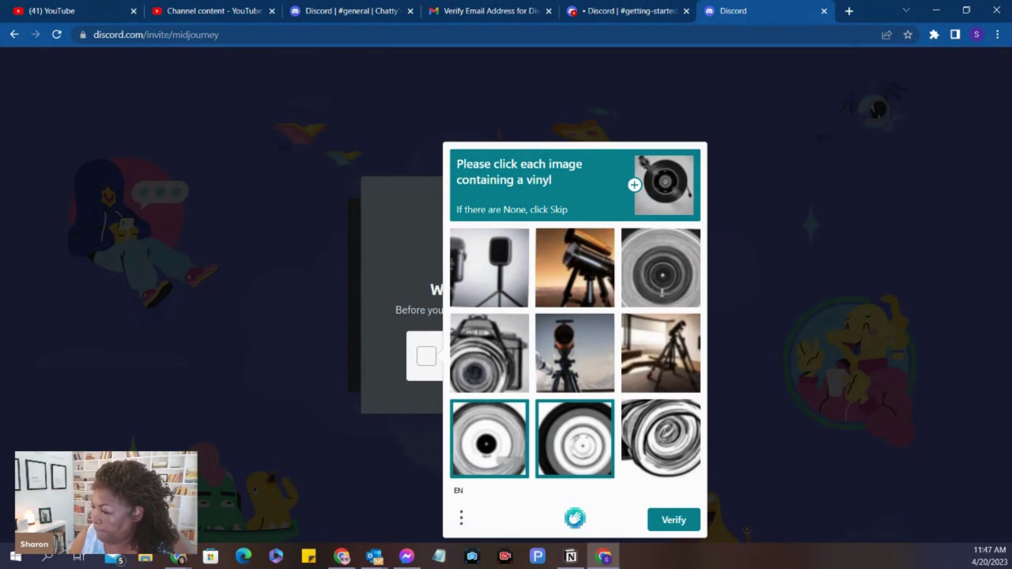
{"action": "left_click", "coordinate": [660, 267]}
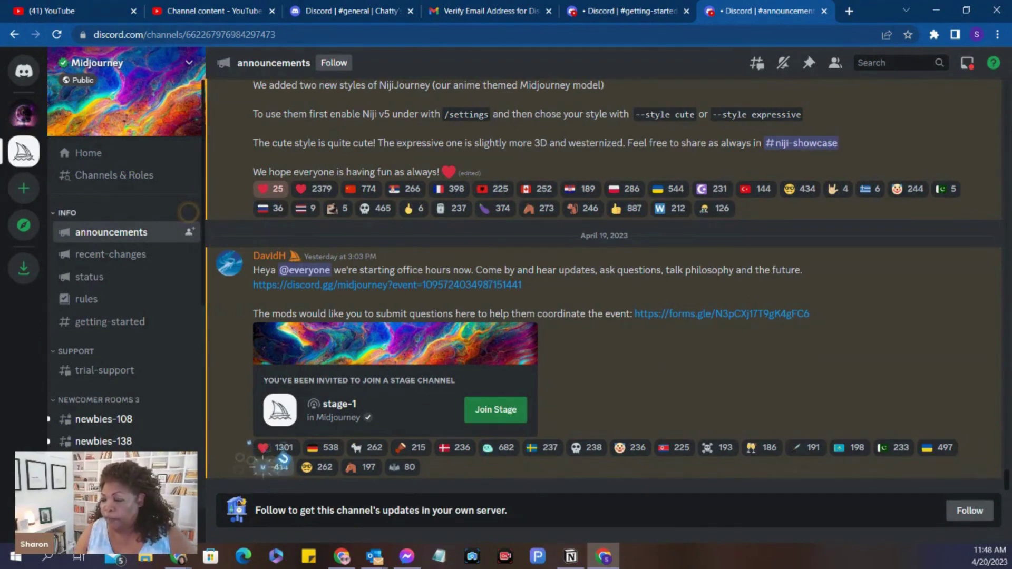
Open the #newbies-108 channel under Newcomer Rooms in the Midjourney server
{"action": "scroll", "coordinate": [126, 316], "scroll_direction": "down", "scroll_amount": 3}
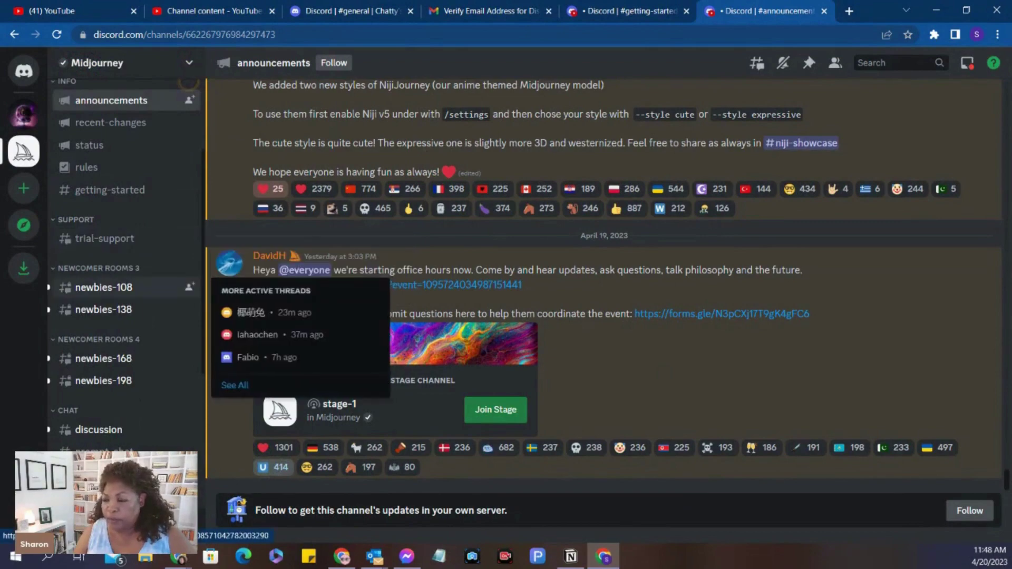
{"action": "left_click", "coordinate": [126, 287]}
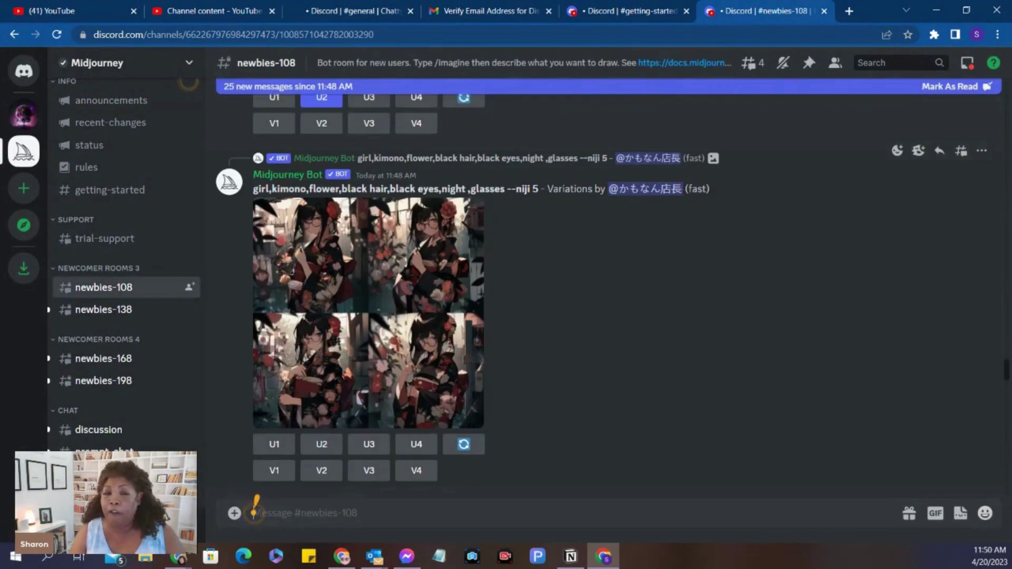